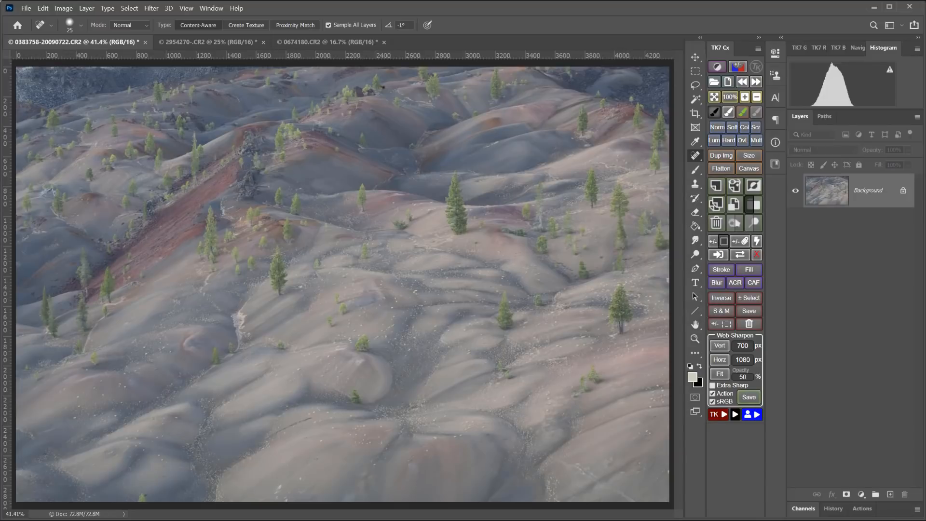
Add a Brightness/Contrast adjustment layer above the Background with brightness 3 and contrast 100
click(860, 494)
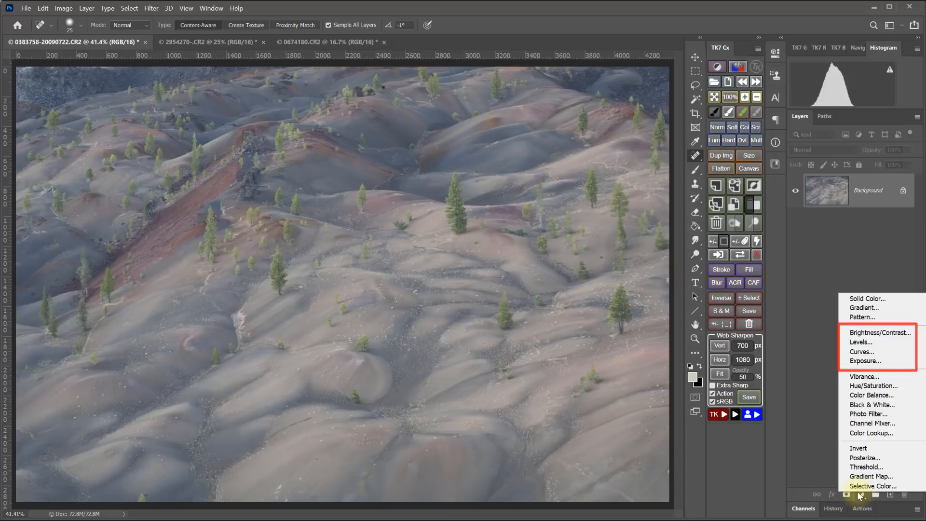
click(878, 333)
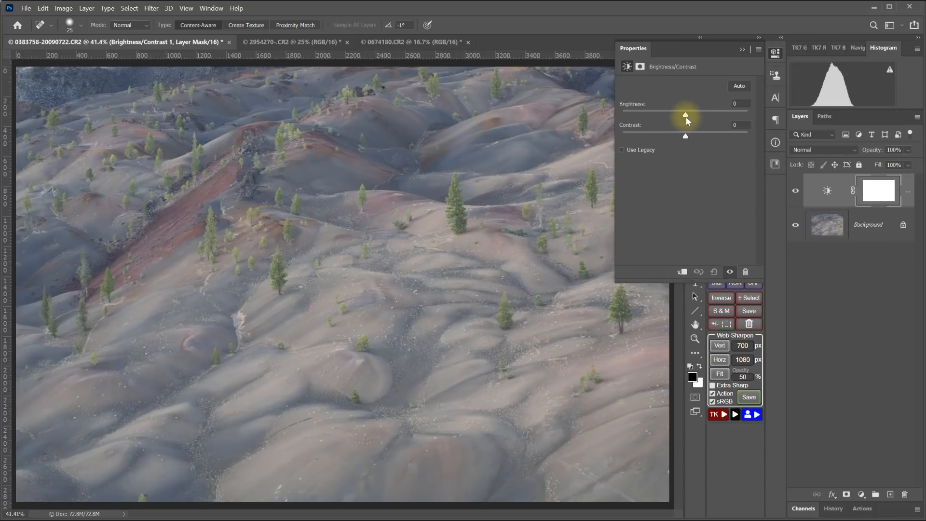
drag(687, 118, 734, 137)
click(684, 135)
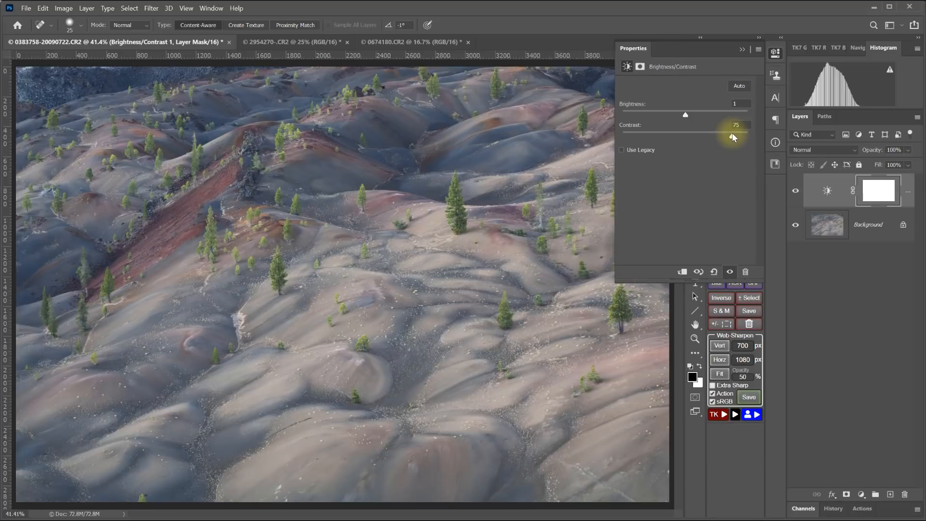
drag(732, 138, 763, 140)
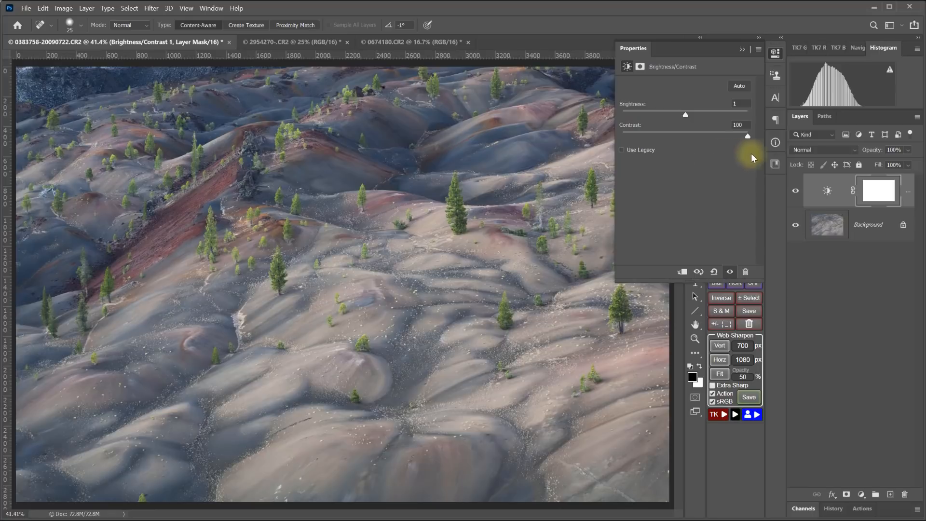
drag(689, 116, 687, 115)
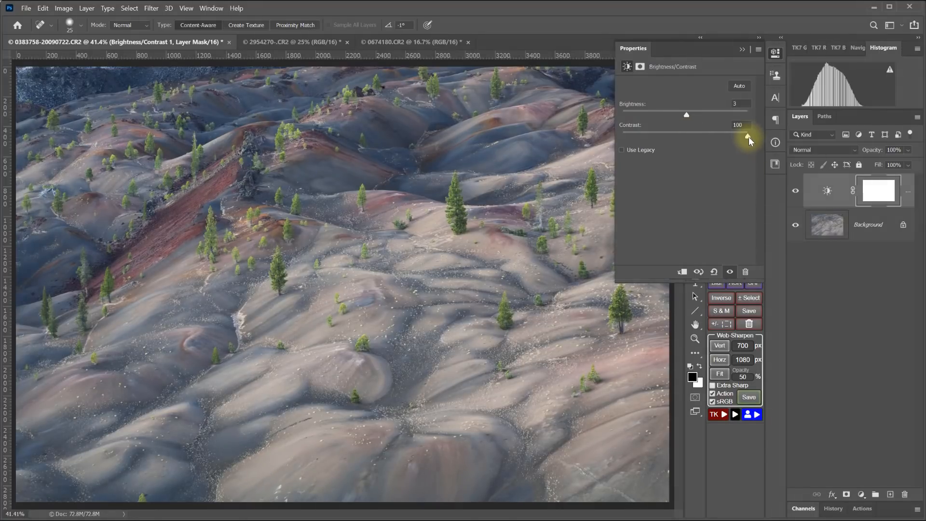
click(775, 52)
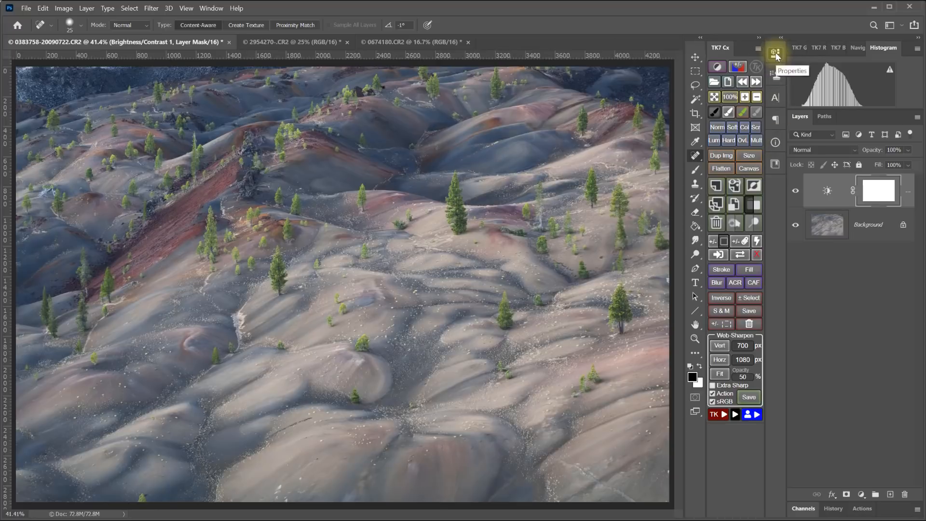
Hide the Brightness/Contrast layer and add a Levels adjustment layer above it
click(796, 190)
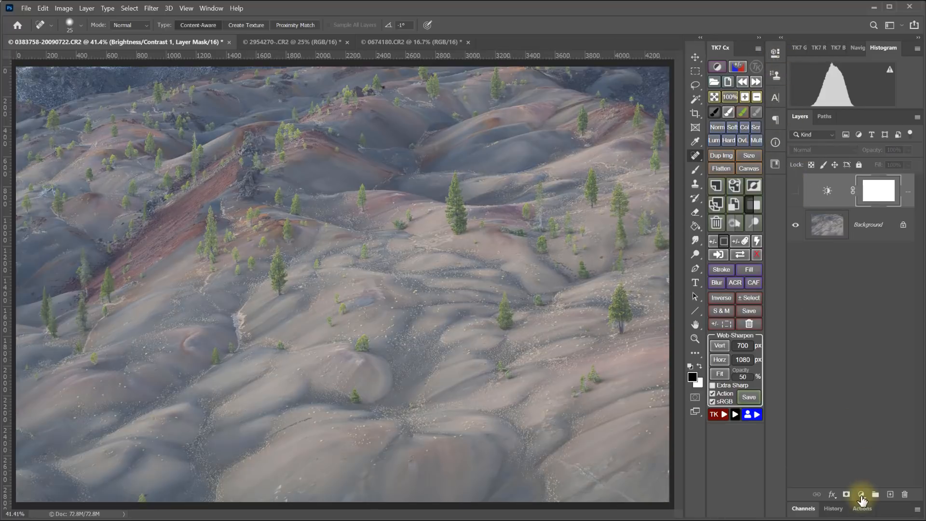
click(861, 494)
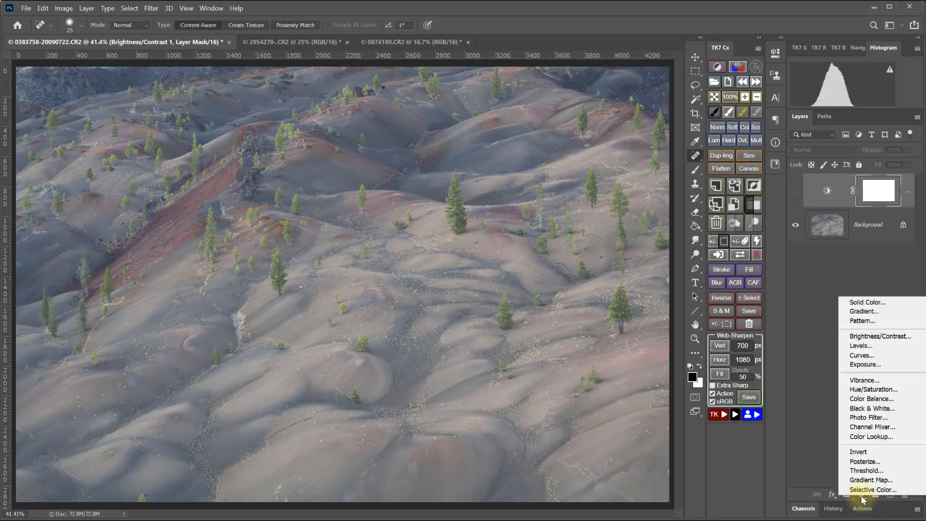
click(862, 346)
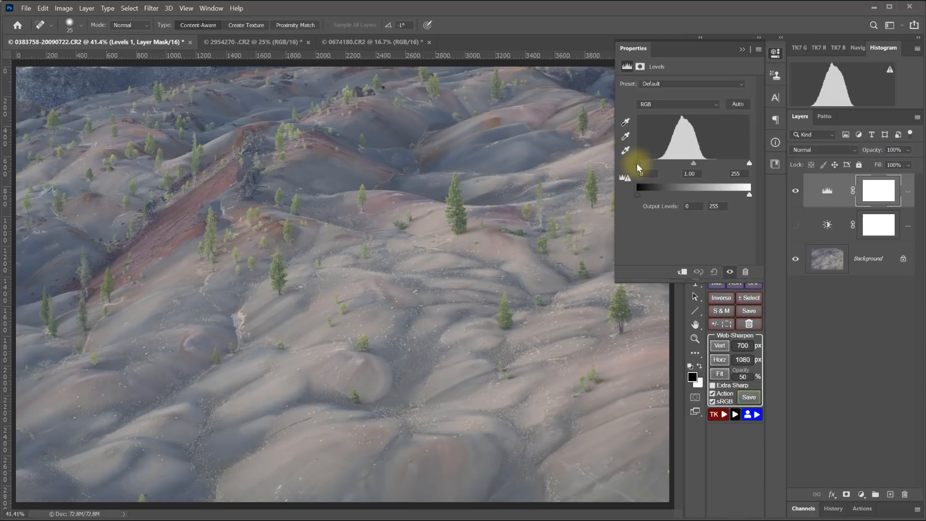
Set the Levels input black point to 22 and white point to 181, and compare the image with the layer off and on
drag(637, 163, 648, 163)
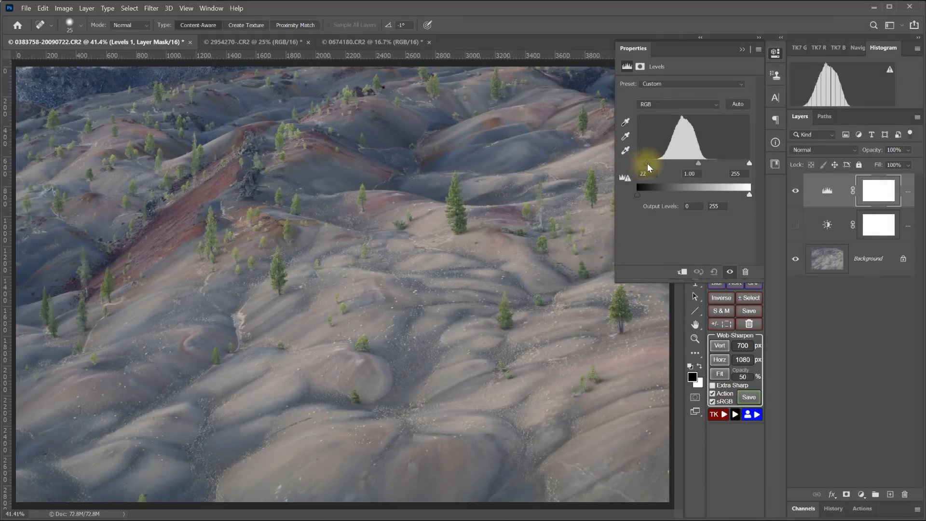
key(backslash)
drag(750, 163, 717, 164)
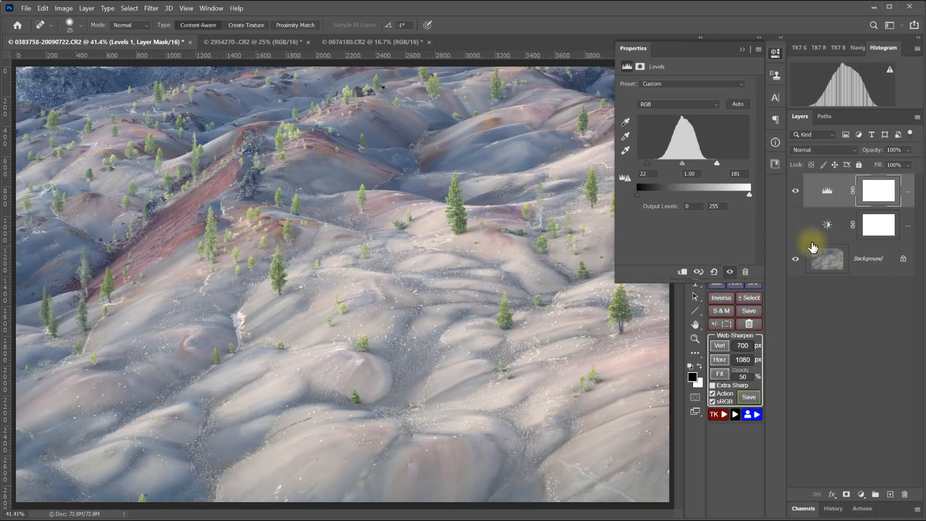
click(796, 192)
click(796, 192)
Refine the Levels input values to black 36, midtone 0.56 and white 171
mouse_move(717, 163)
mouse_down()
mouse_move(728, 162)
mouse_move(694, 166)
mouse_move(738, 157)
mouse_move(717, 163)
mouse_up()
mouse_move(647, 163)
mouse_down()
mouse_move(661, 162)
mouse_move(649, 163)
mouse_up()
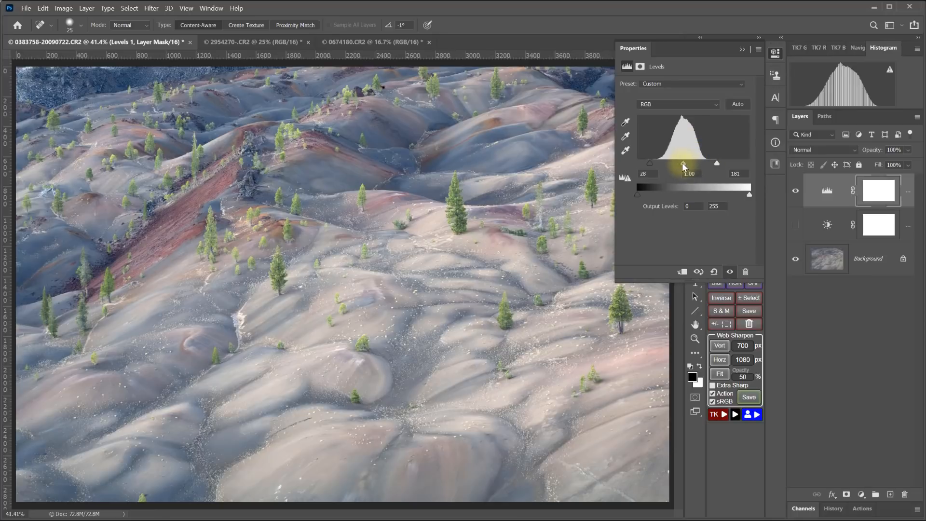
drag(682, 163, 673, 166)
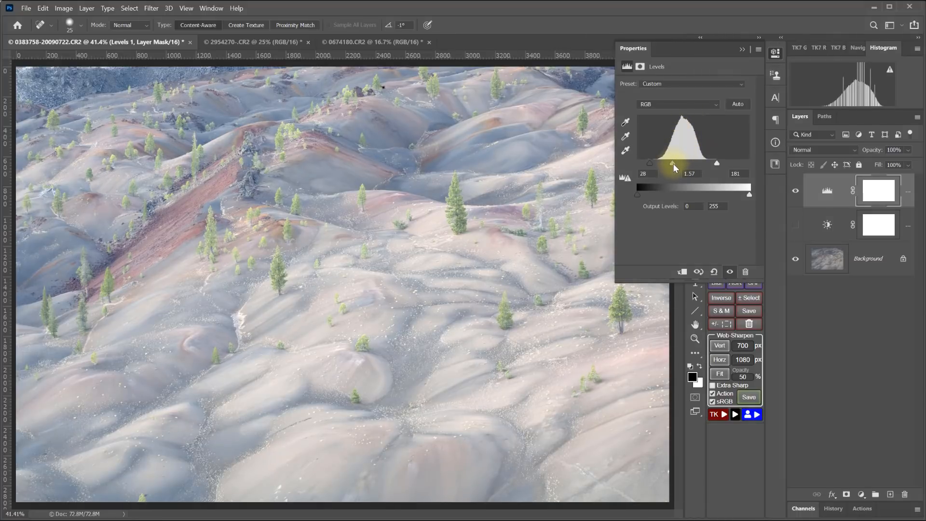
drag(674, 164, 692, 163)
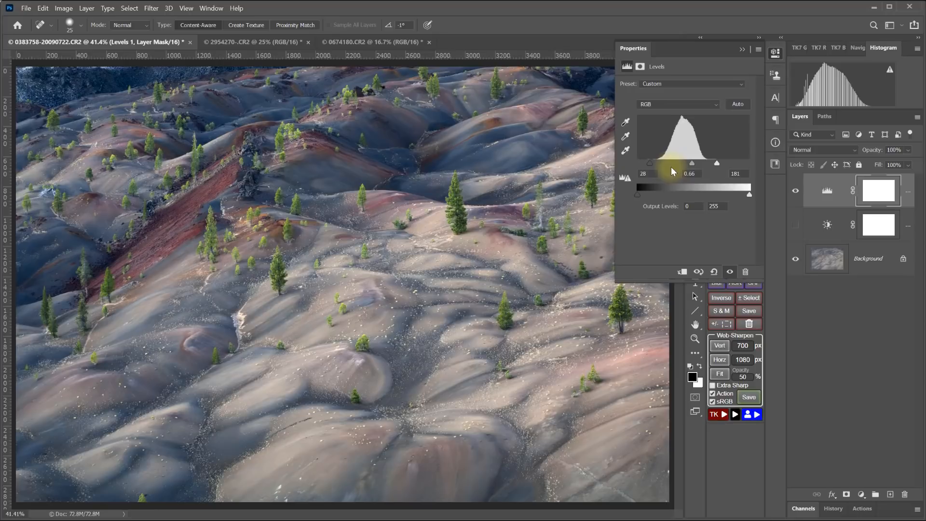
drag(692, 164, 696, 166)
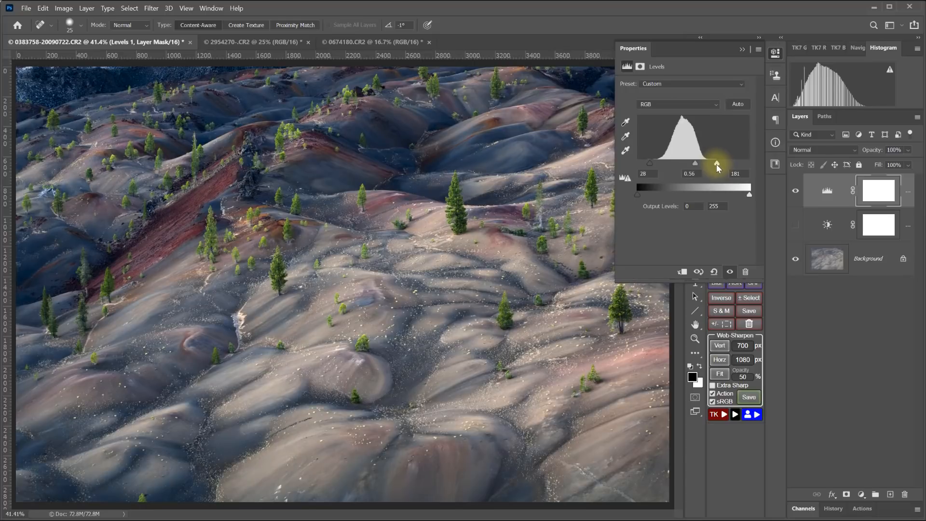
drag(716, 164, 714, 164)
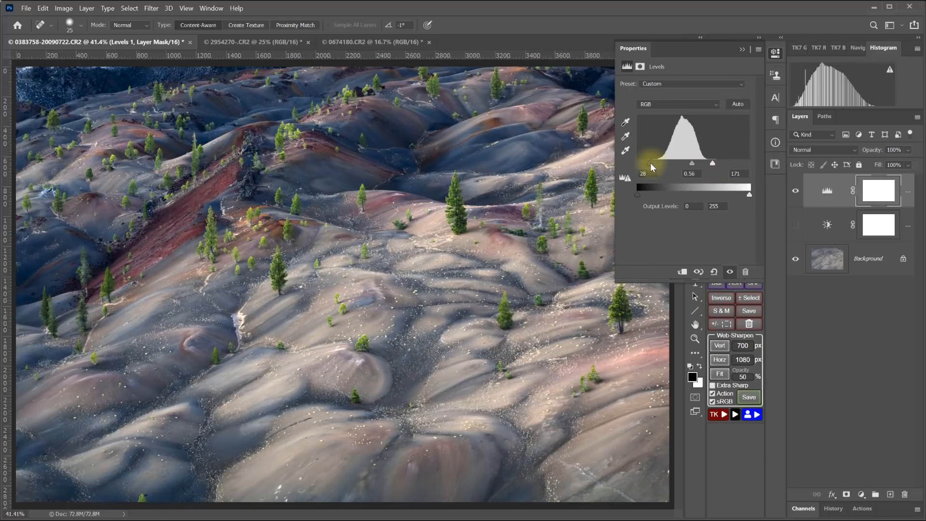
drag(652, 163, 653, 163)
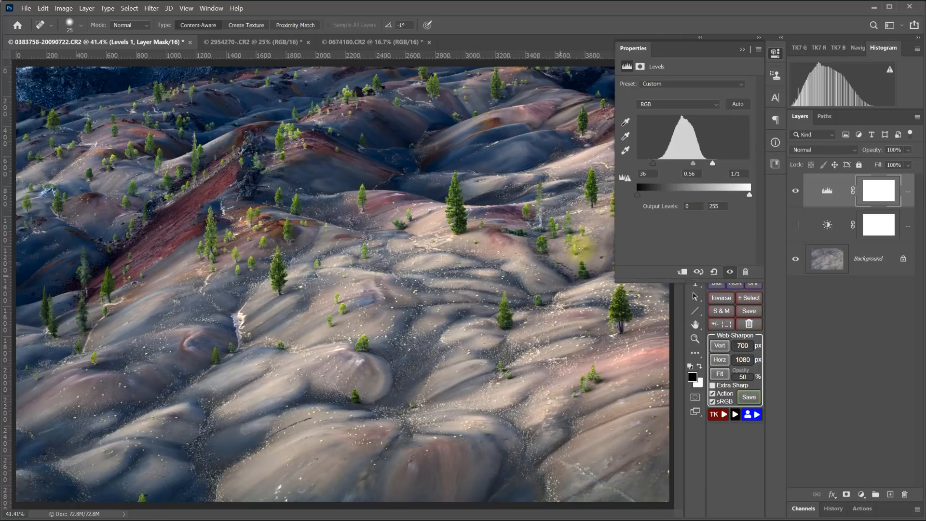
Compare the Levels and Brightness/Contrast results by toggling each layer's visibility, and preview the Levels shadow and highlight clipping
click(795, 191)
click(796, 226)
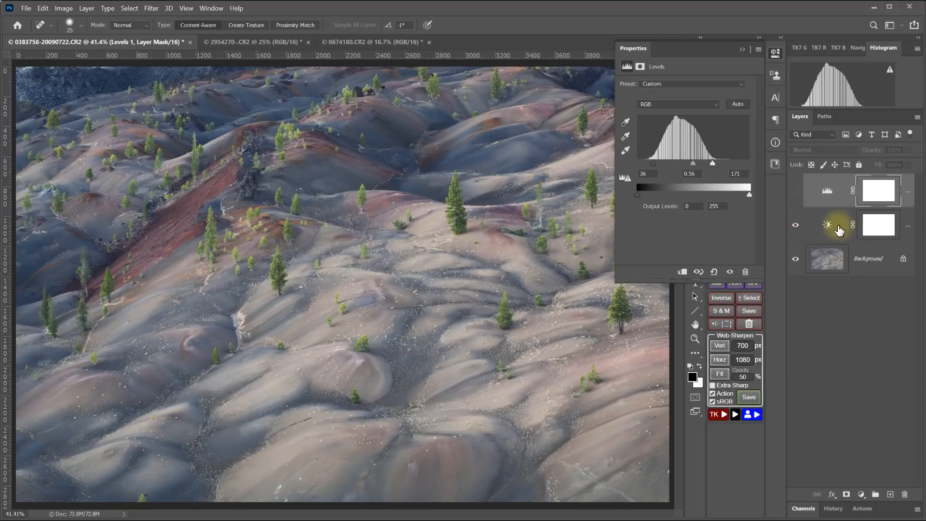
click(796, 226)
click(796, 191)
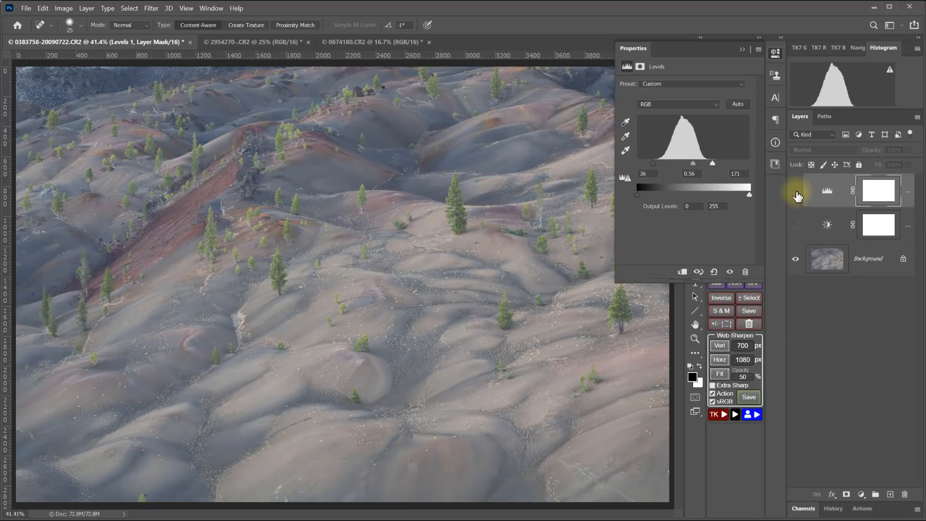
click(796, 191)
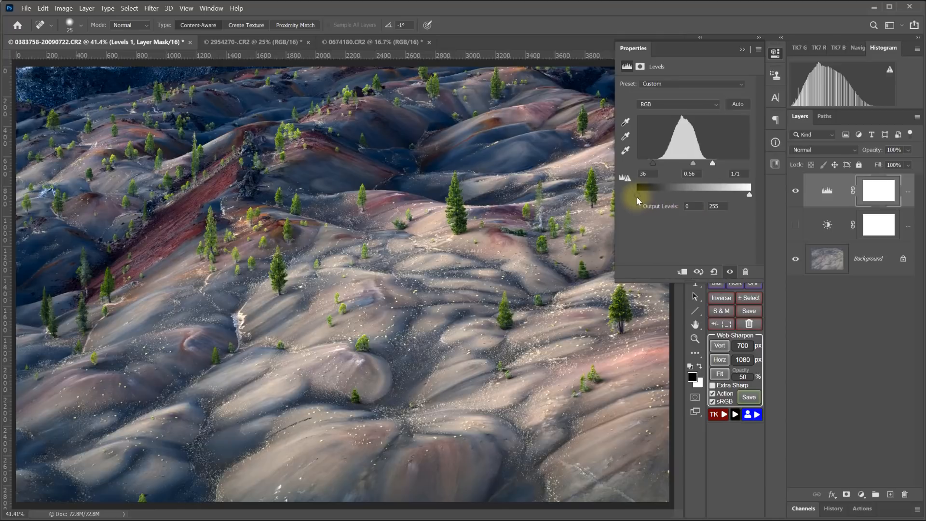
alt+click(653, 163)
alt+click(713, 164)
Try raising the Levels output black to 95 and lowering the output white to 180, restoring 0 and 255
drag(636, 194, 642, 194)
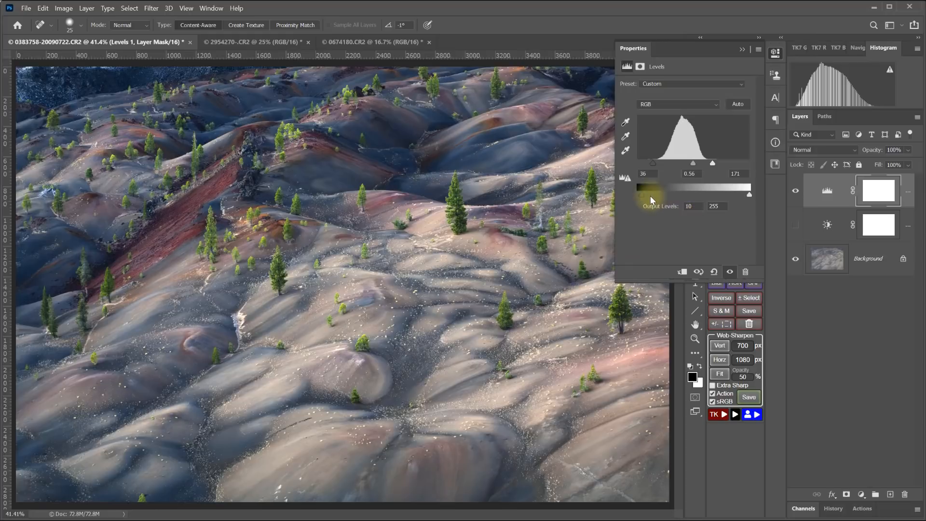
drag(641, 195, 679, 195)
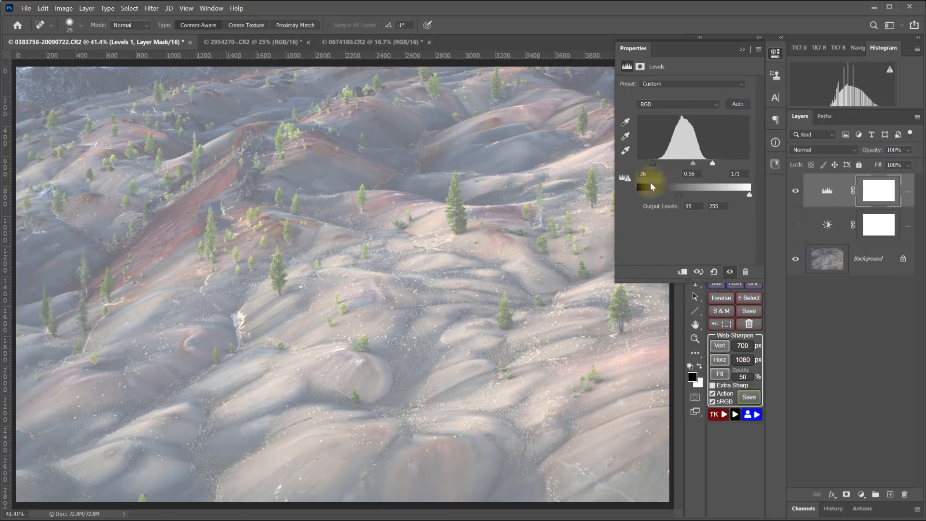
drag(677, 195, 639, 198)
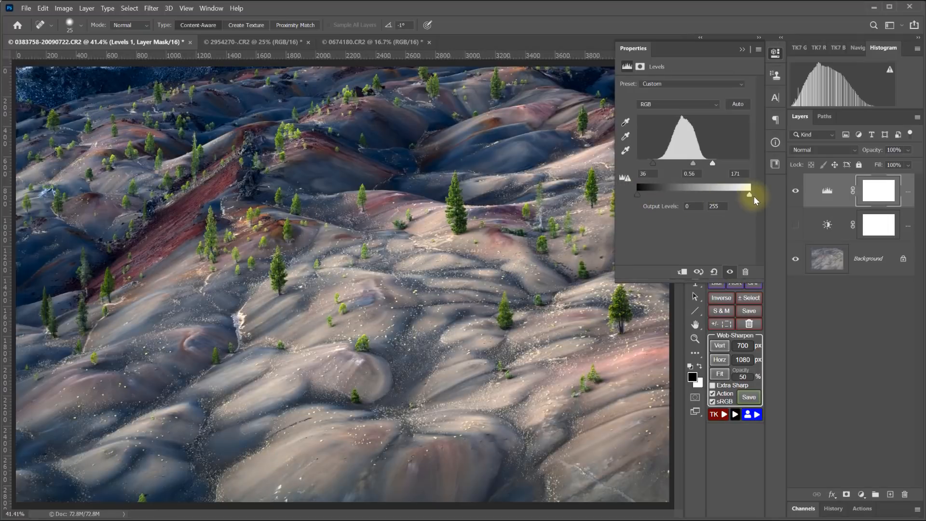
drag(750, 195, 717, 200)
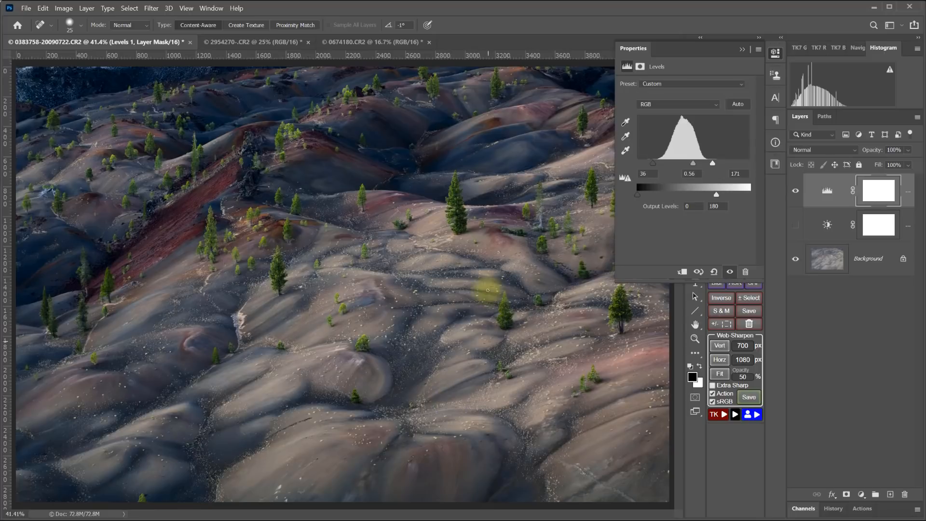
drag(717, 195, 755, 197)
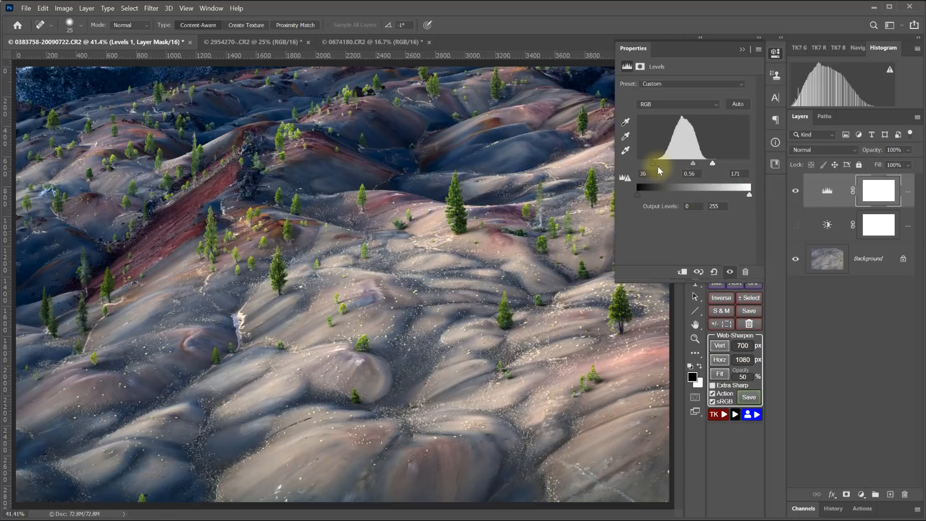
Try a Levels input black of 85 with an output black of 43, and restore them to 36 and 0
drag(654, 163, 676, 161)
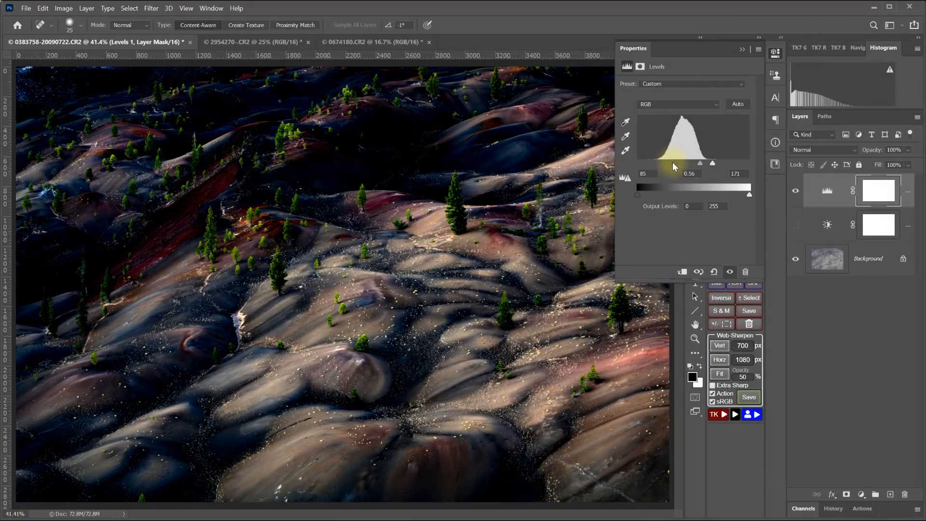
click(674, 163)
drag(638, 196, 657, 198)
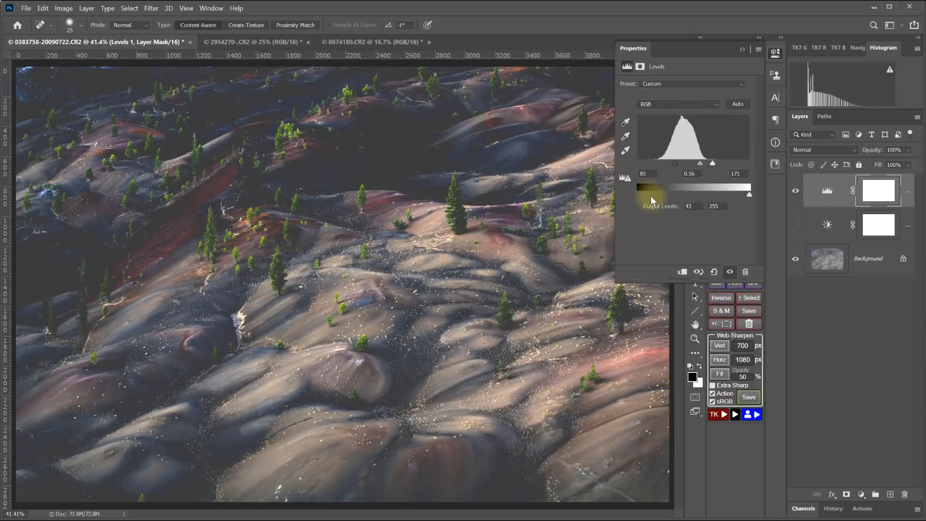
drag(655, 194, 632, 195)
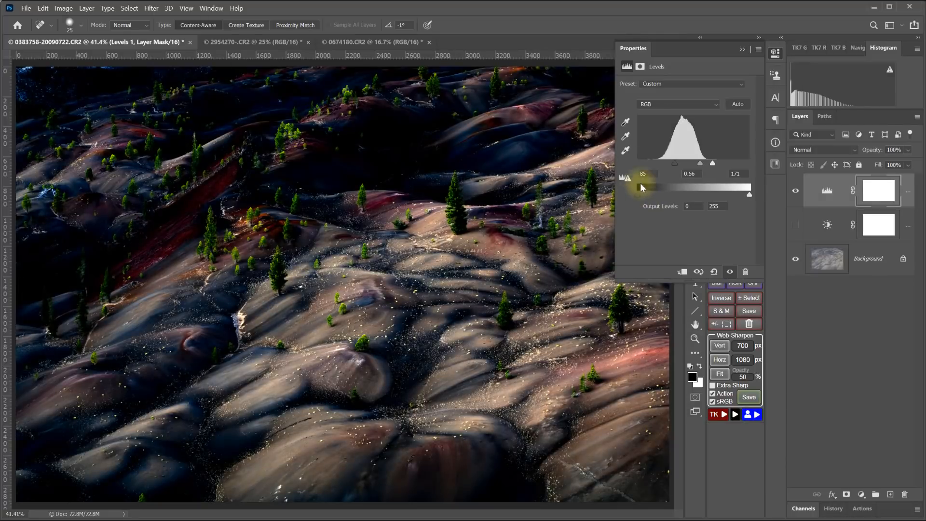
drag(676, 163, 653, 162)
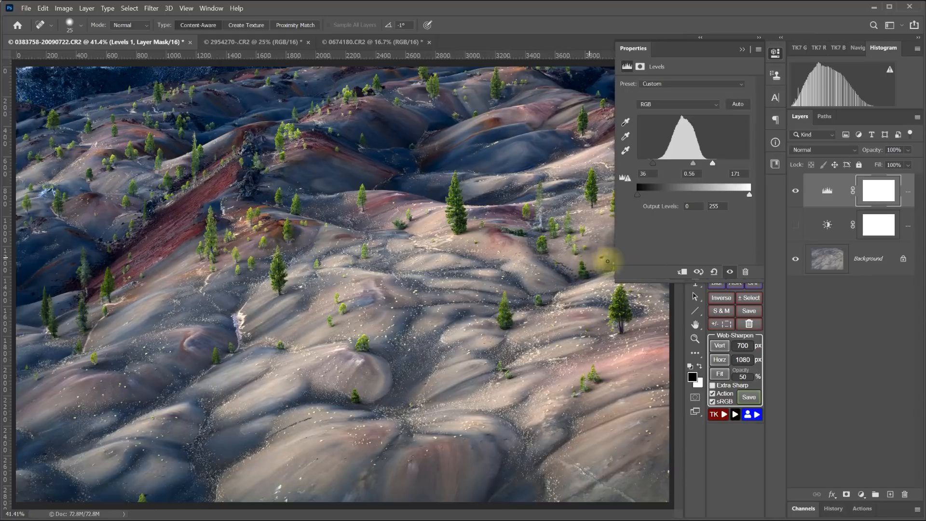
Reset the Levels adjustment and sample its black point from the dark shadow near the photo's upper edge and white point from the pale rock patch
click(714, 272)
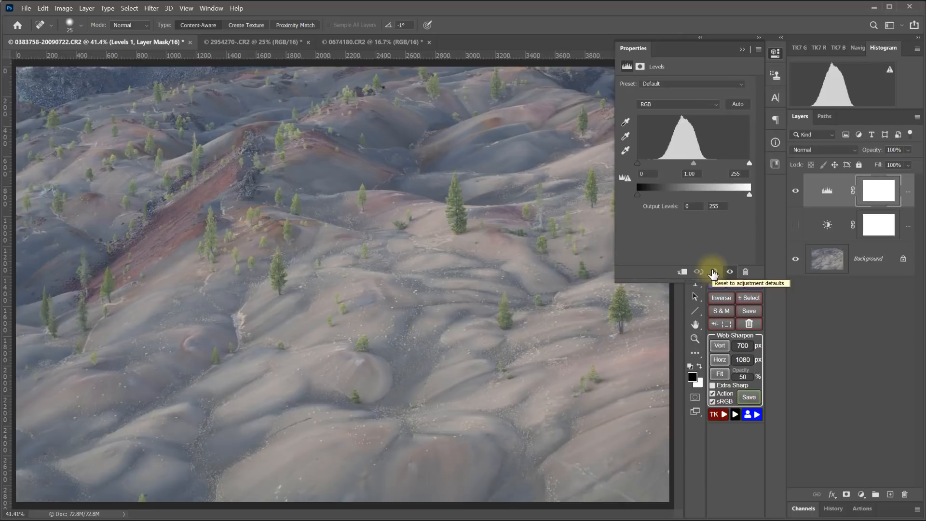
click(626, 124)
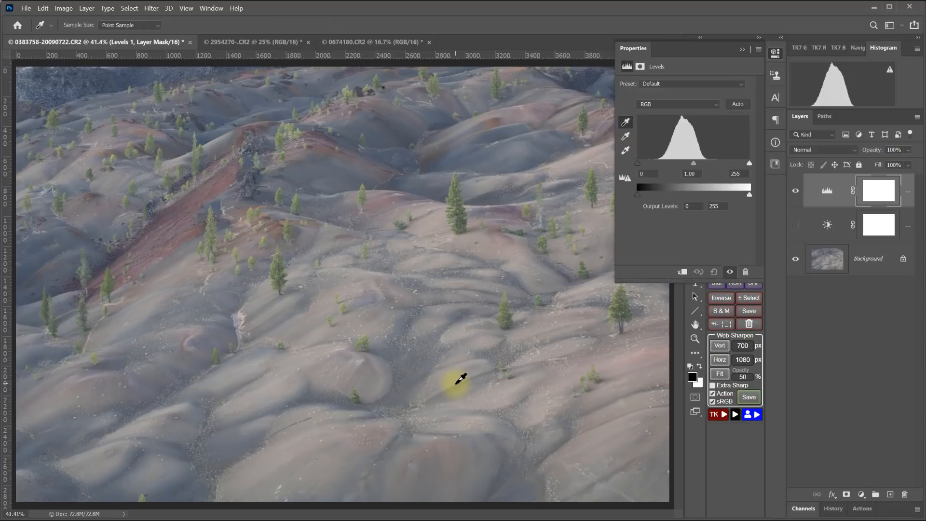
click(358, 87)
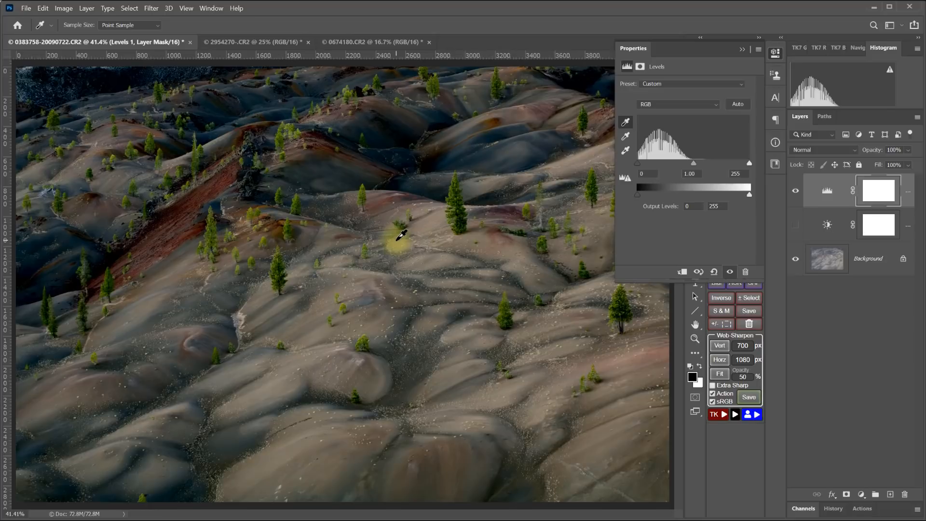
click(627, 150)
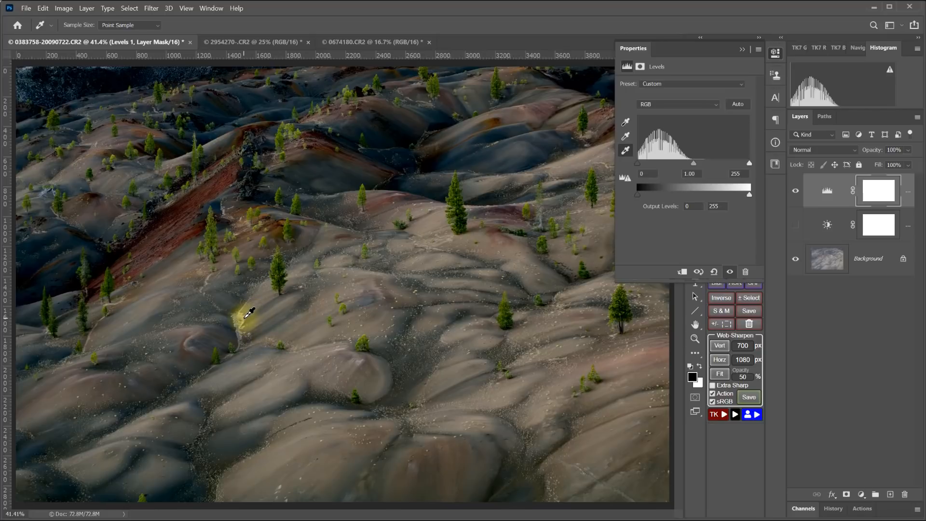
click(245, 316)
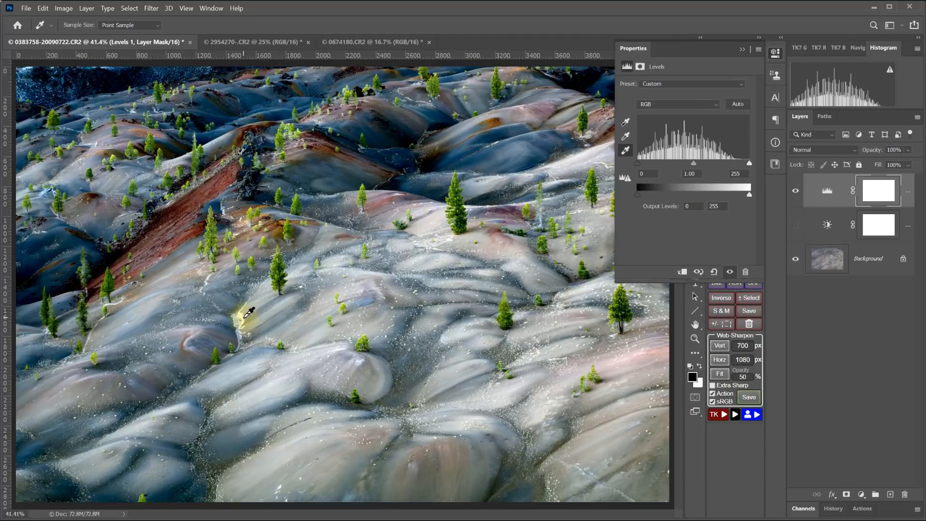
Try sampling the Levels gray point from the rock just below the left-centre tree, and reset the adjustment
click(625, 137)
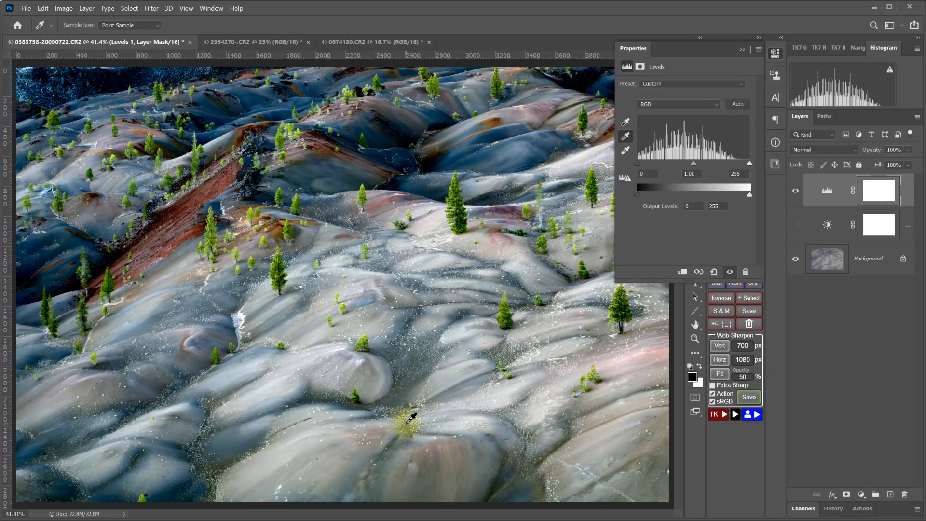
click(278, 300)
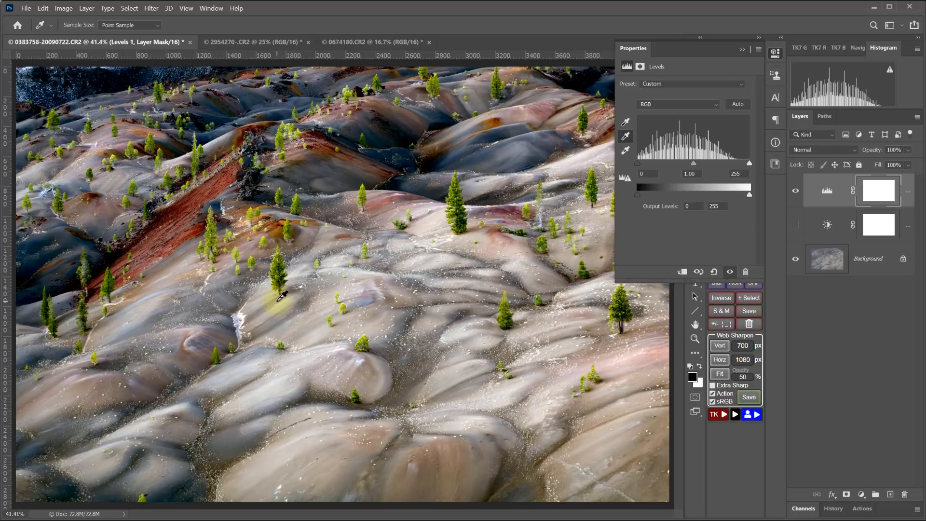
click(714, 270)
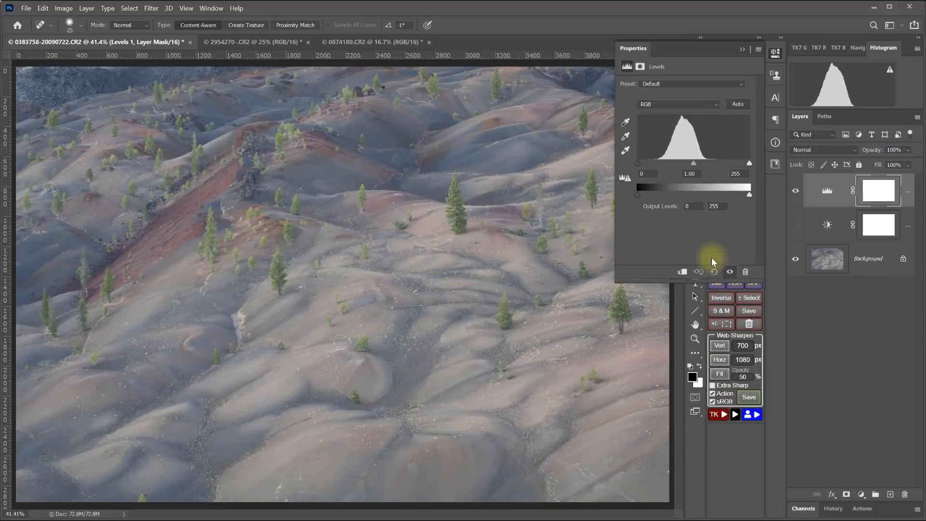
Try adjusting the Levels Red channel with an input black of 58 and a midtone of 1.45
click(709, 104)
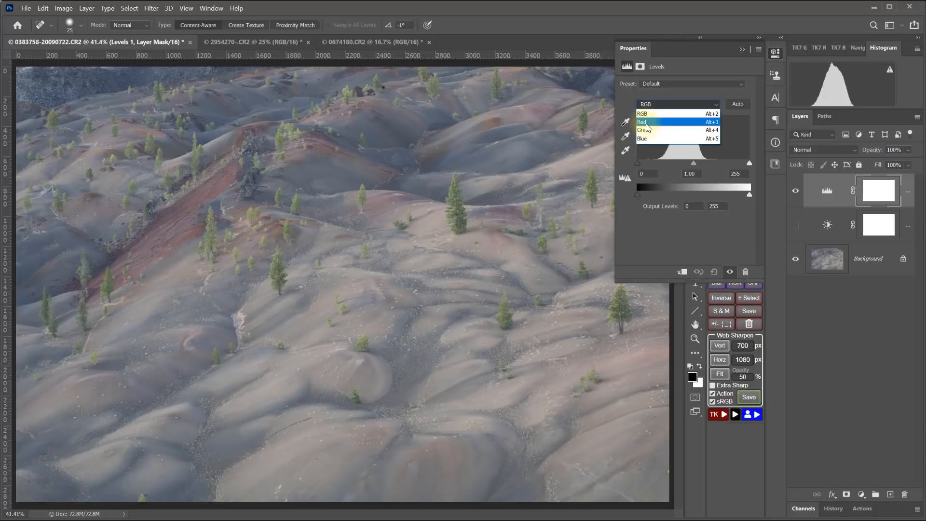
click(647, 123)
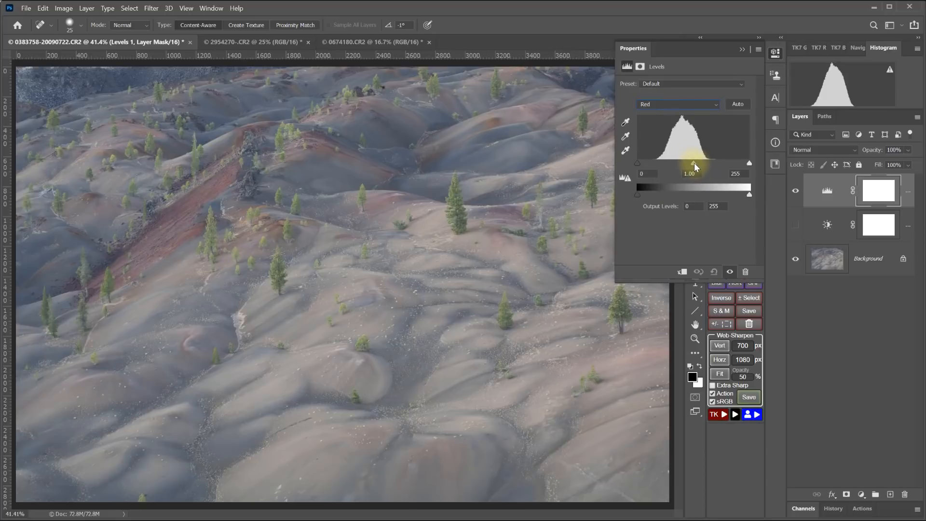
mouse_move(693, 166)
mouse_down()
mouse_move(680, 167)
mouse_move(715, 161)
mouse_move(690, 157)
mouse_move(678, 165)
mouse_move(703, 159)
mouse_move(678, 166)
mouse_move(706, 160)
mouse_move(692, 165)
mouse_up()
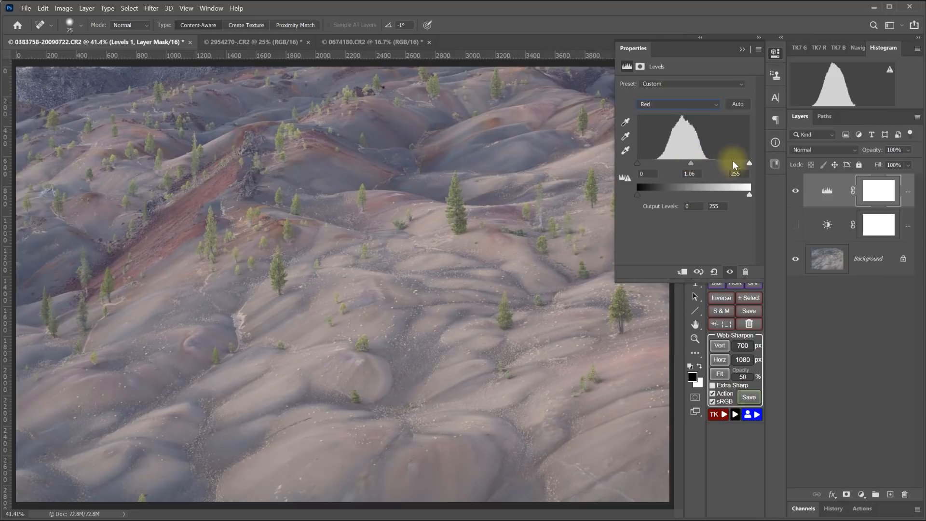
mouse_move(751, 165)
mouse_down()
mouse_move(724, 165)
mouse_move(751, 163)
mouse_up()
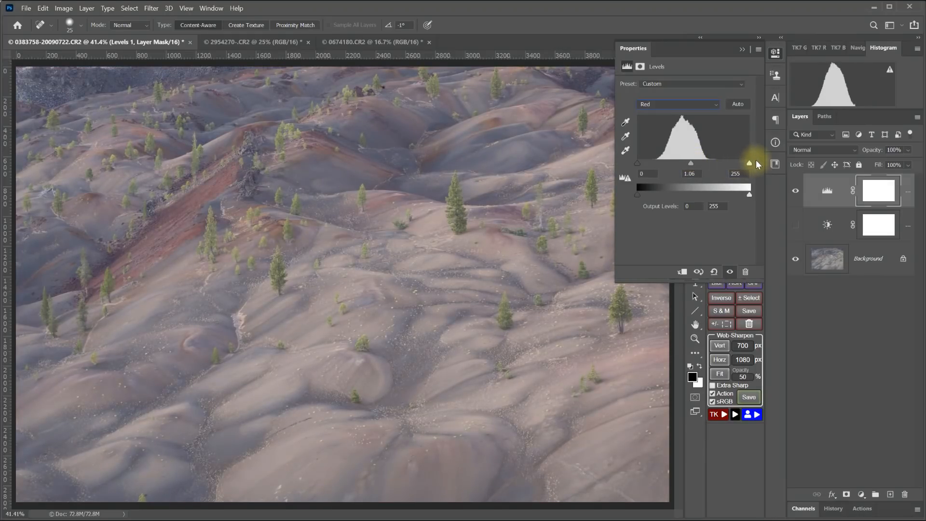
drag(636, 165, 694, 166)
Try a Levels Green midtone of 0.77 and a Blue midtone shift, and reset the adjustment
click(678, 104)
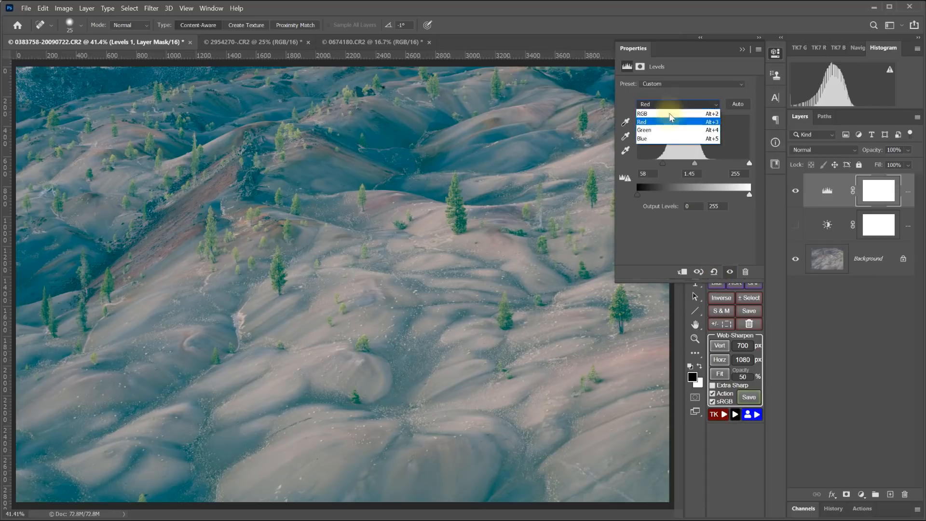
click(668, 128)
mouse_move(694, 162)
mouse_down()
mouse_move(685, 163)
mouse_move(703, 163)
mouse_up()
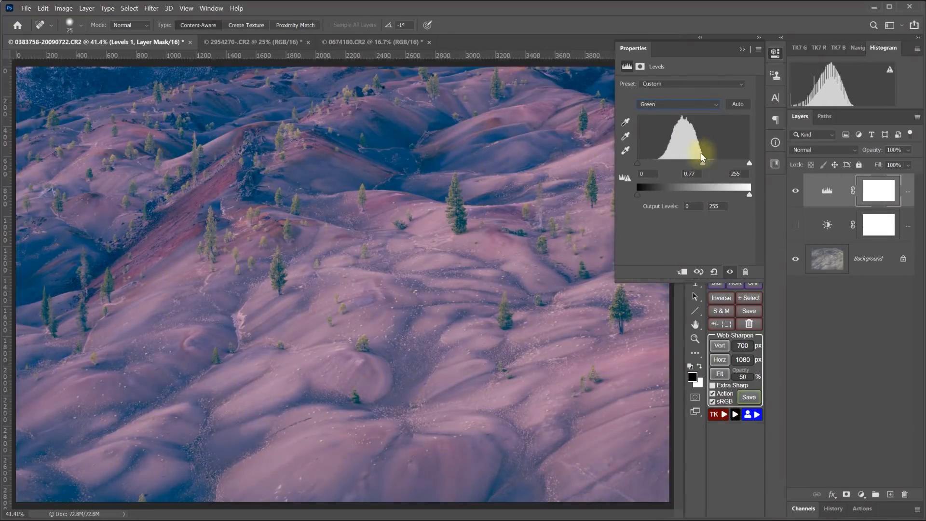
click(682, 107)
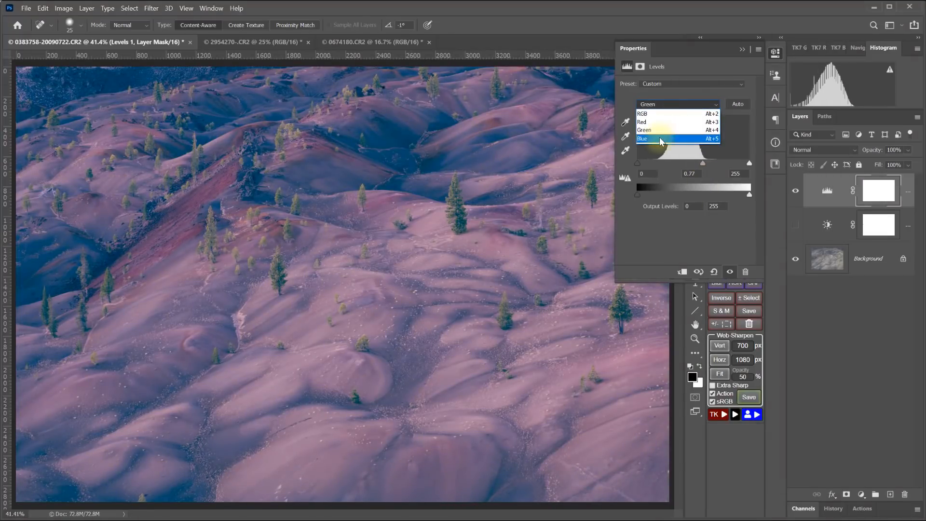
click(647, 139)
mouse_move(693, 164)
mouse_down()
mouse_move(672, 165)
mouse_move(719, 162)
mouse_move(700, 155)
mouse_move(687, 162)
mouse_up()
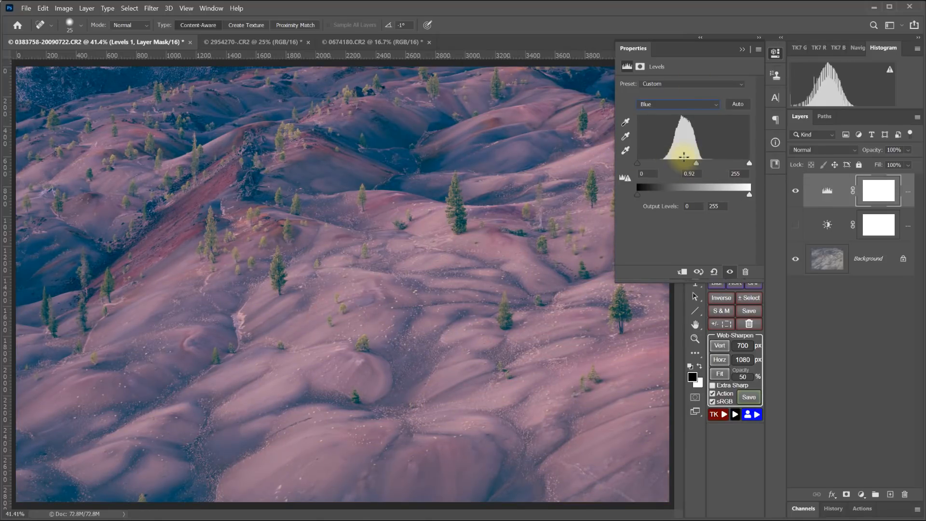
click(714, 272)
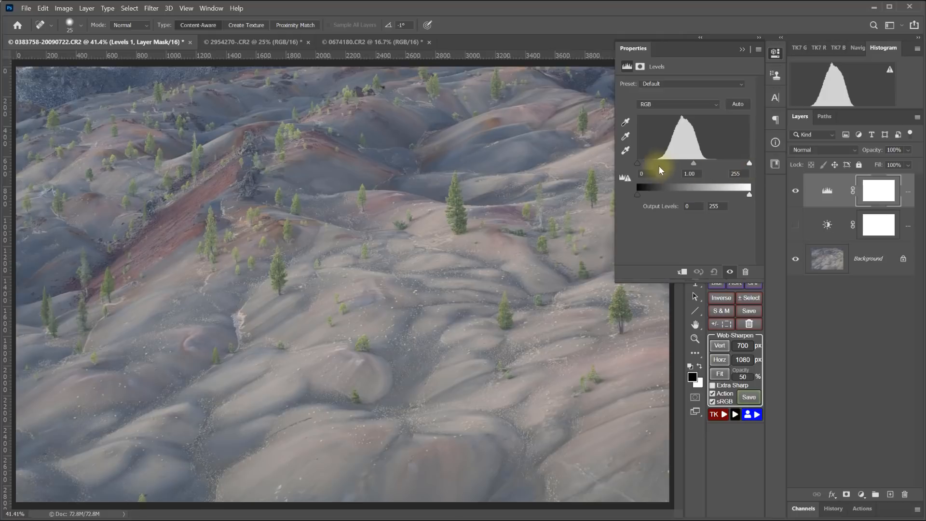
Switch to the canyon photo 0674180.CR2 and add a Levels adjustment layer
mouse_move(750, 164)
mouse_down()
mouse_move(726, 170)
mouse_move(759, 159)
mouse_up()
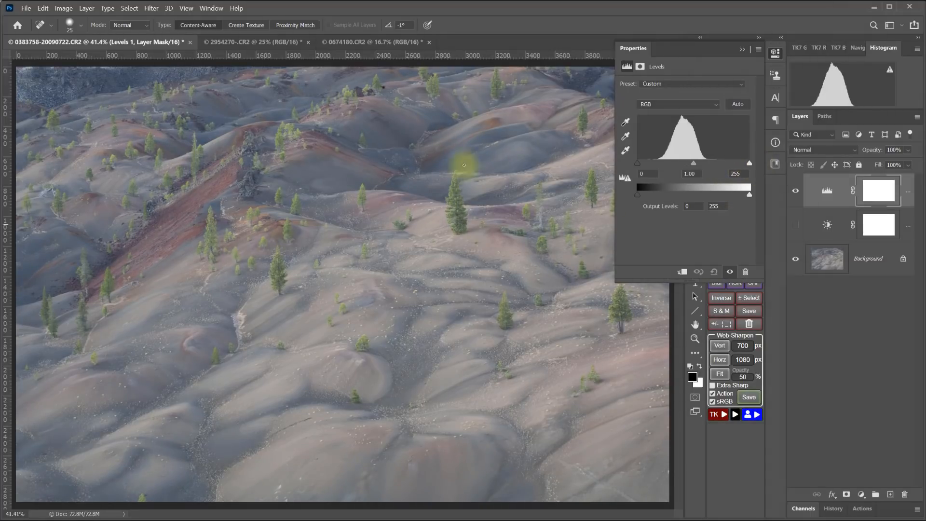
click(258, 44)
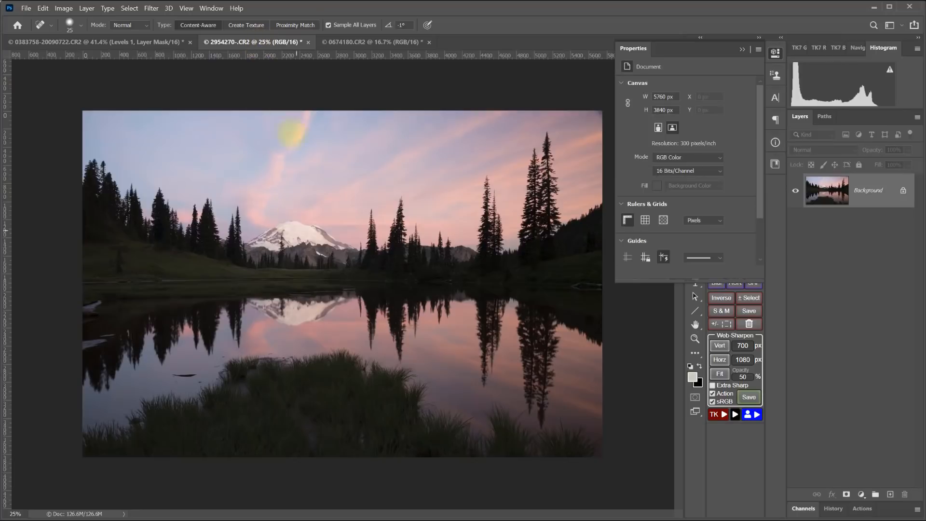
click(364, 44)
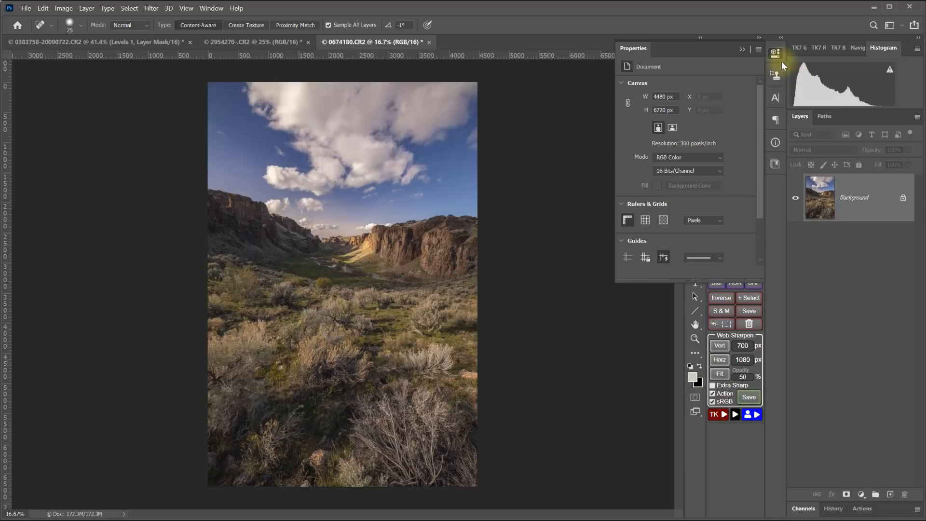
click(861, 494)
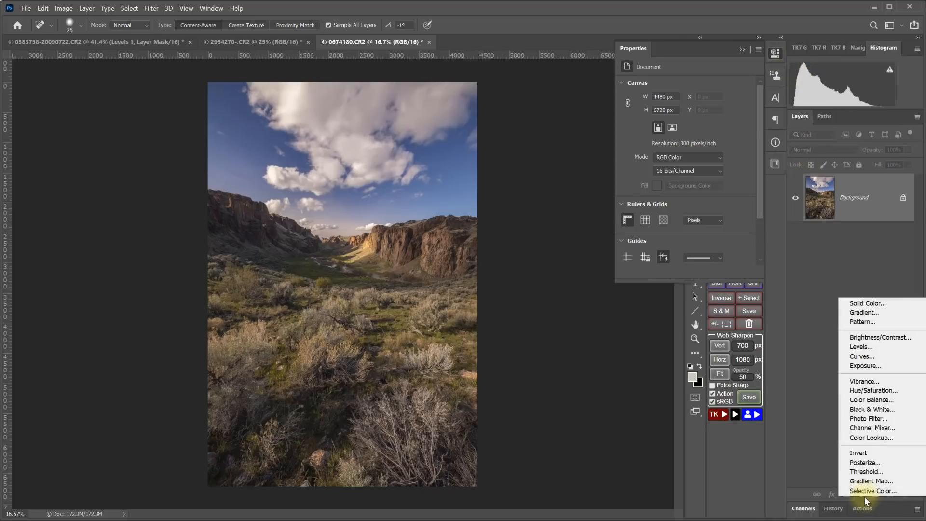
click(861, 347)
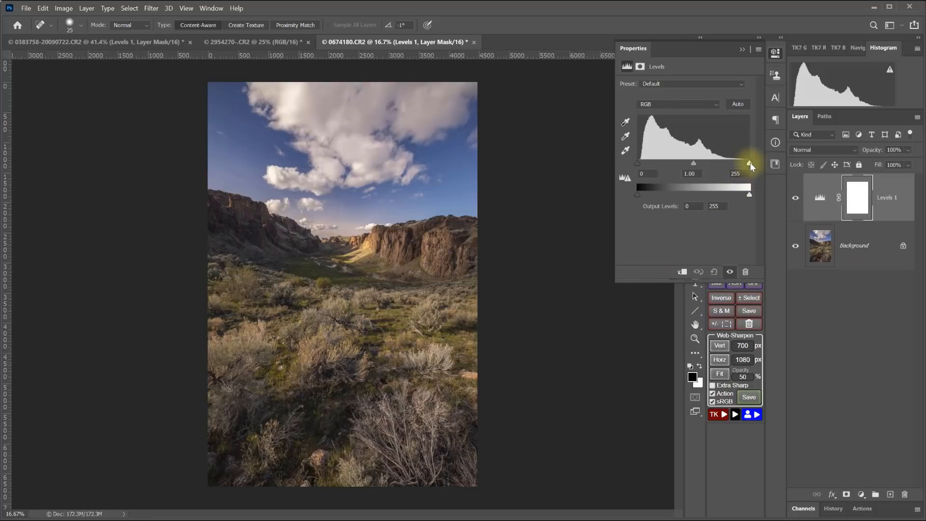
Leave the Levels input black at 0 and white at 255, and add a Curves adjustment layer to the canyon photo
mouse_move(750, 164)
mouse_down()
mouse_move(713, 164)
mouse_move(752, 166)
mouse_up()
mouse_move(638, 163)
mouse_down()
mouse_move(647, 166)
mouse_move(629, 167)
mouse_up()
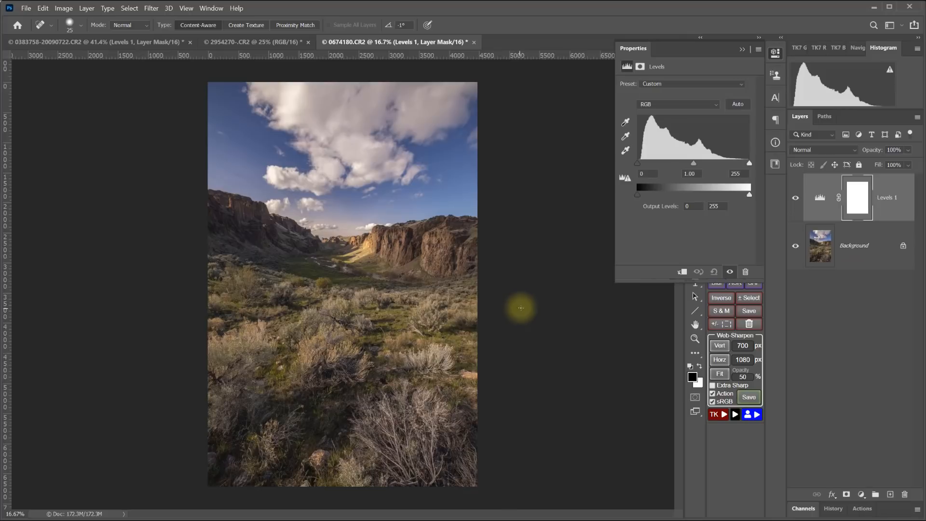
click(861, 496)
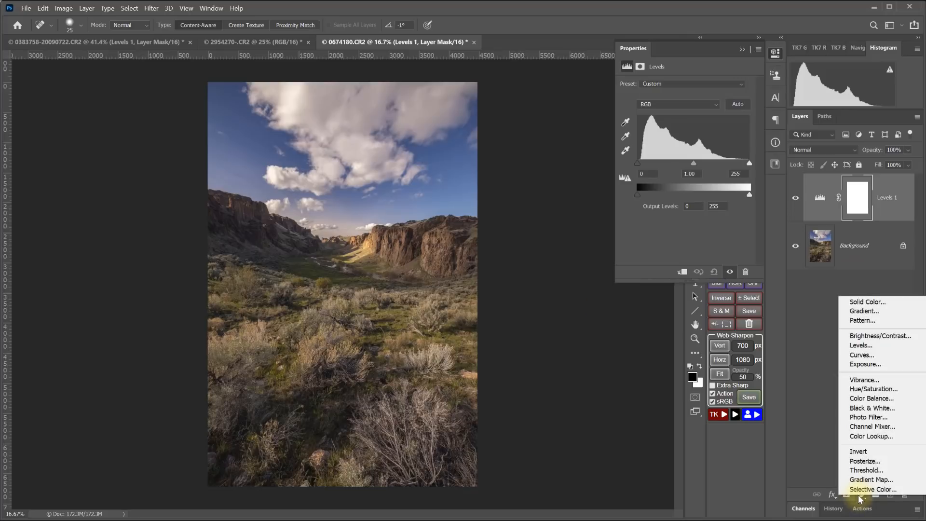
click(859, 355)
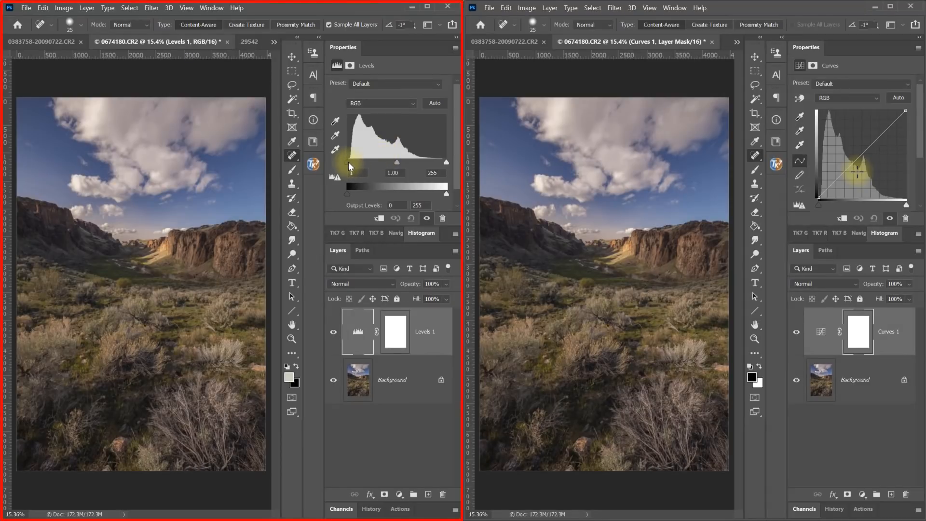
Set the Levels input black to 24 and white to 222, and pull the Curves black and white input points inward to match
drag(348, 161, 356, 161)
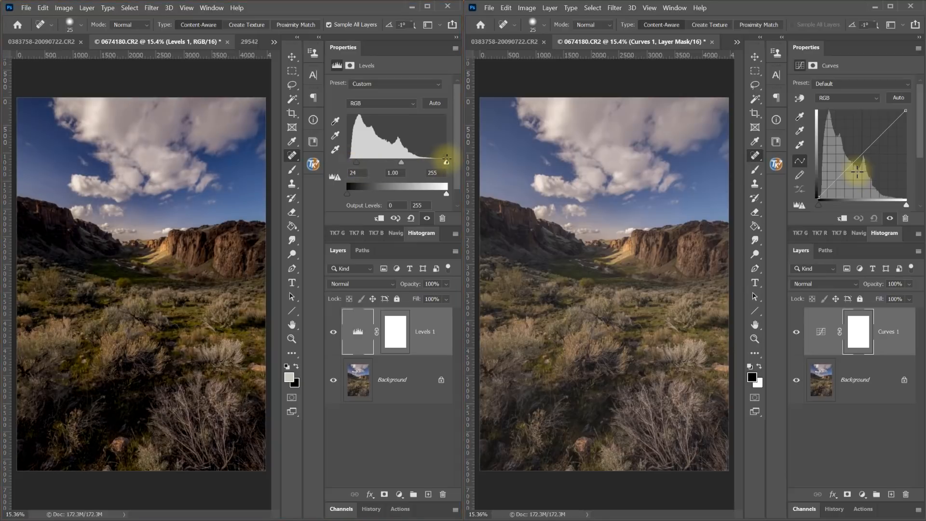
drag(447, 161, 434, 161)
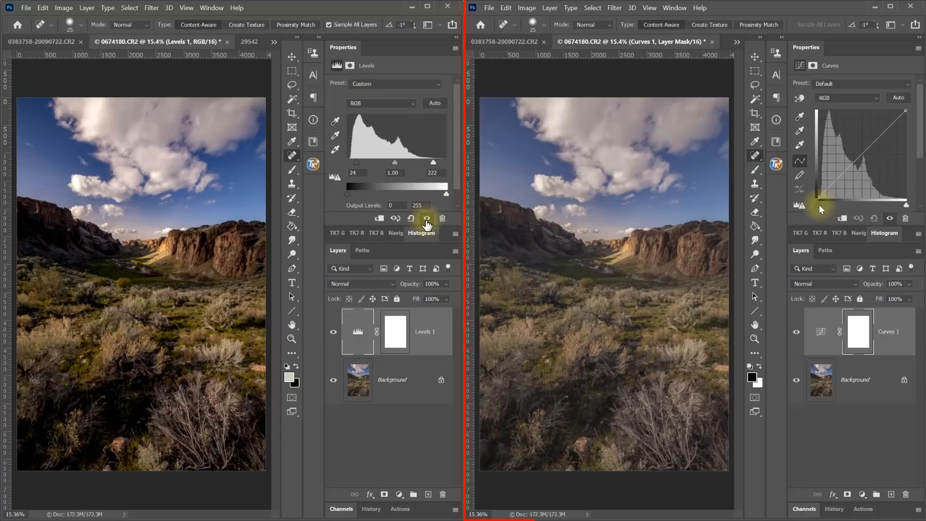
drag(820, 205, 827, 205)
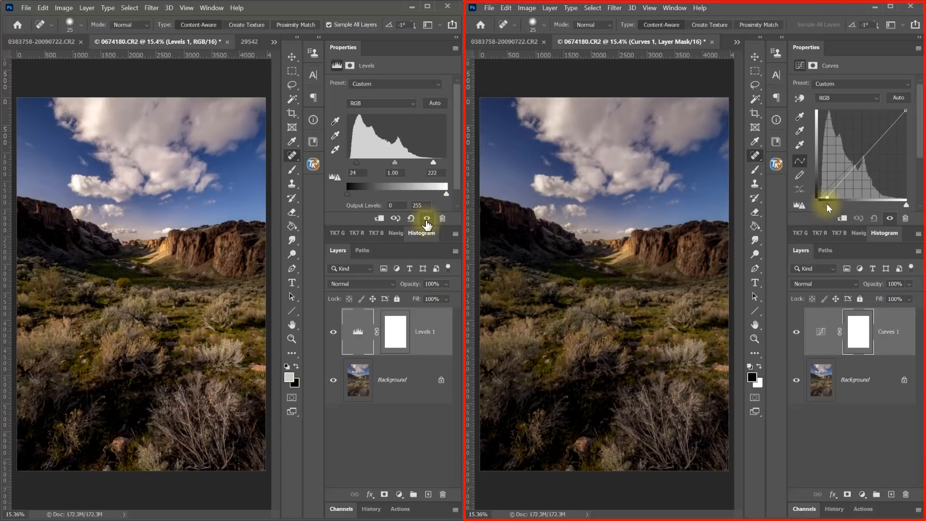
drag(906, 206, 900, 207)
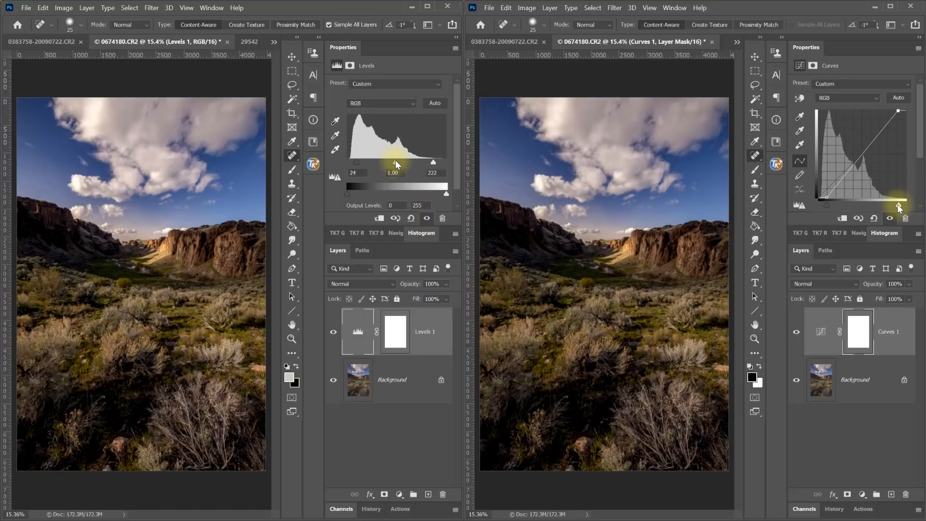
Try a Levels midtone of 0.74 and a matching lowered midpoint on the curve, and reset both adjustments
mouse_move(394, 164)
mouse_down()
mouse_move(381, 167)
mouse_move(404, 165)
mouse_up()
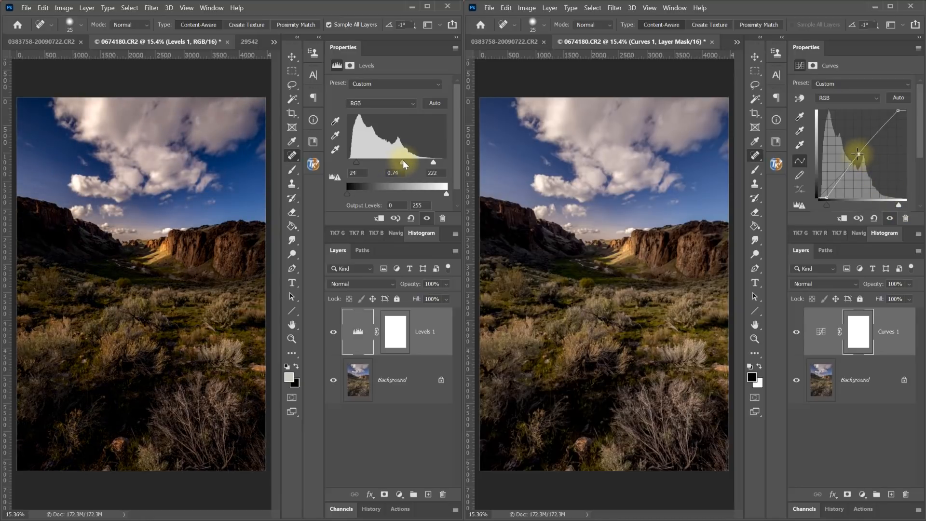
mouse_move(857, 154)
mouse_down()
mouse_move(847, 155)
mouse_move(873, 153)
mouse_up()
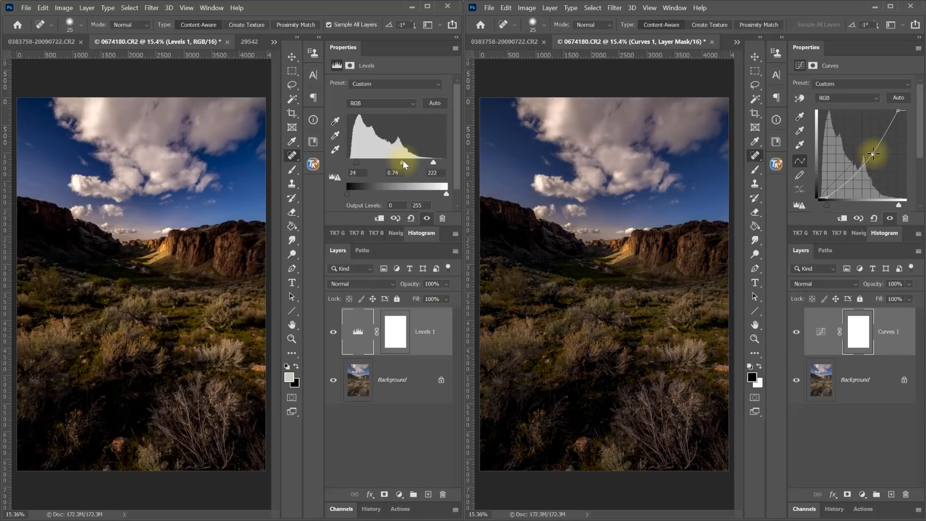
click(874, 218)
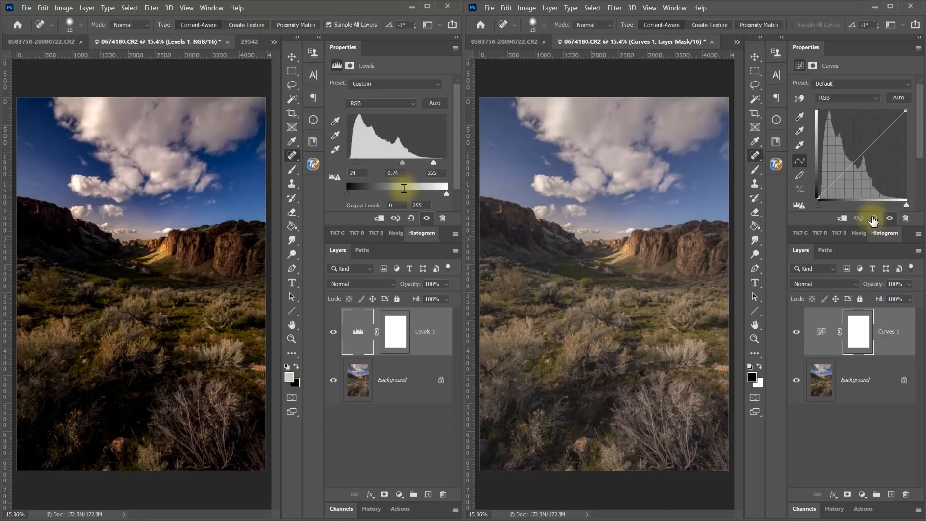
click(412, 219)
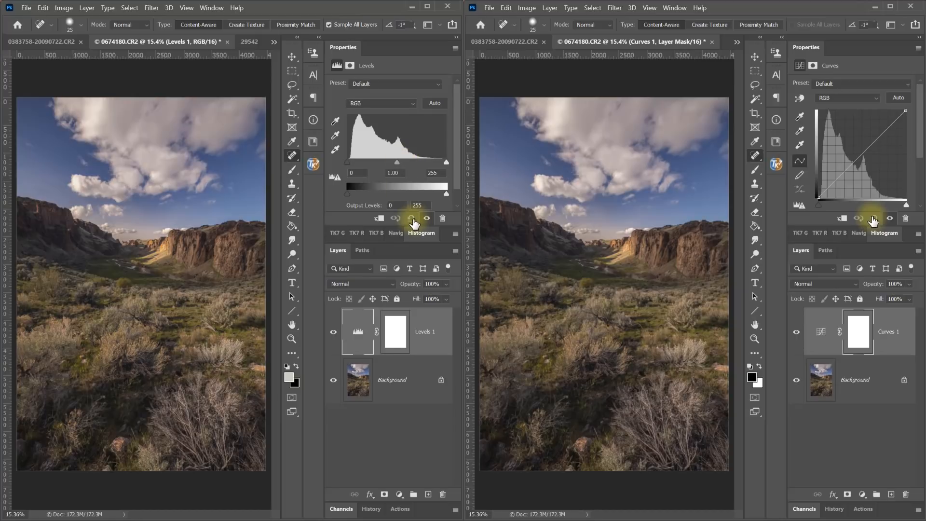
Set the Levels output range to 24 and 205, and match it by raising the curve's black endpoint and lowering its white endpoint
click(360, 190)
drag(346, 195, 355, 193)
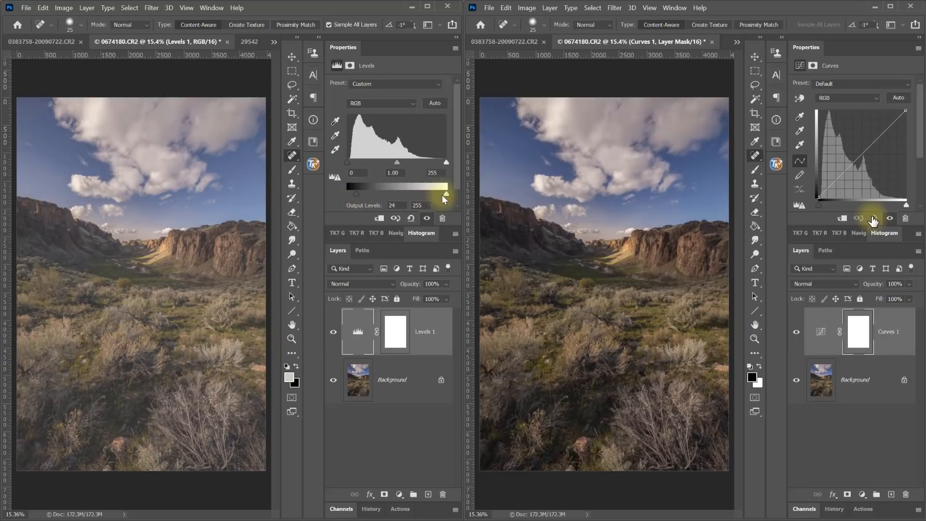
drag(447, 193, 429, 195)
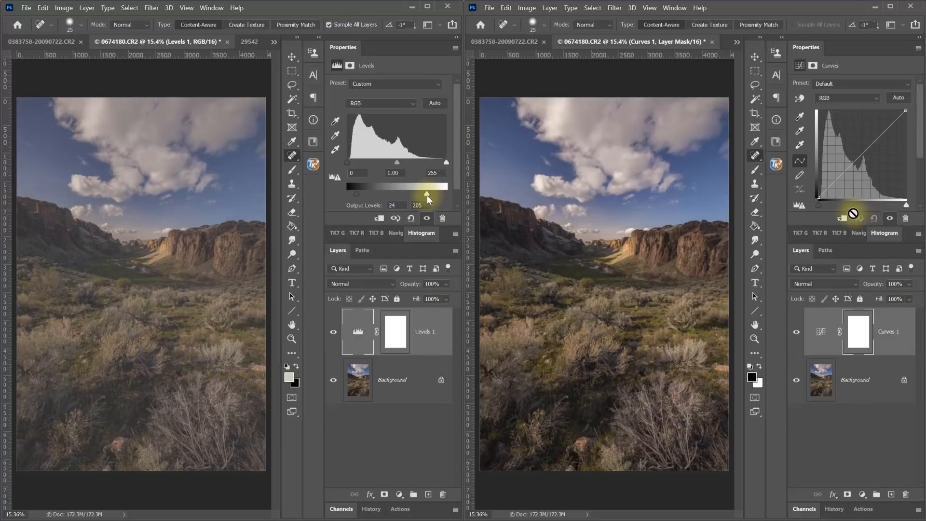
drag(819, 198, 816, 188)
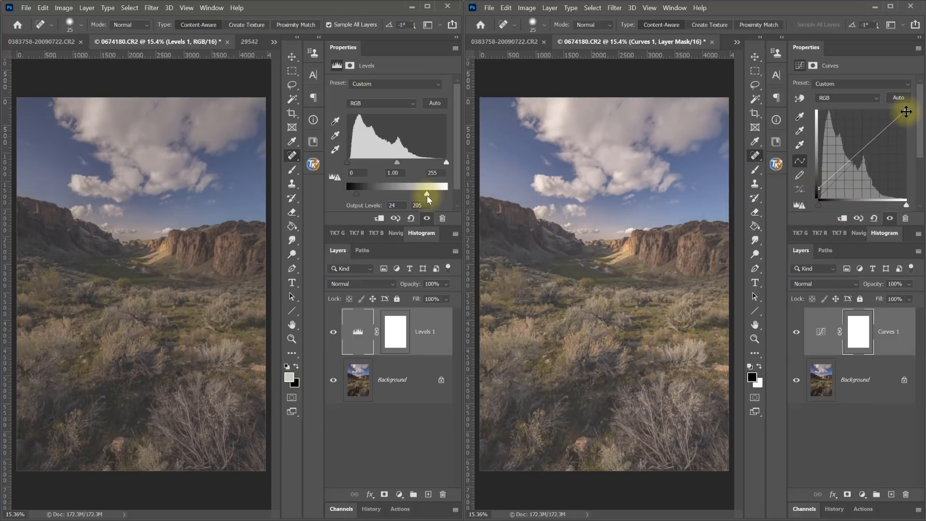
drag(907, 111, 906, 124)
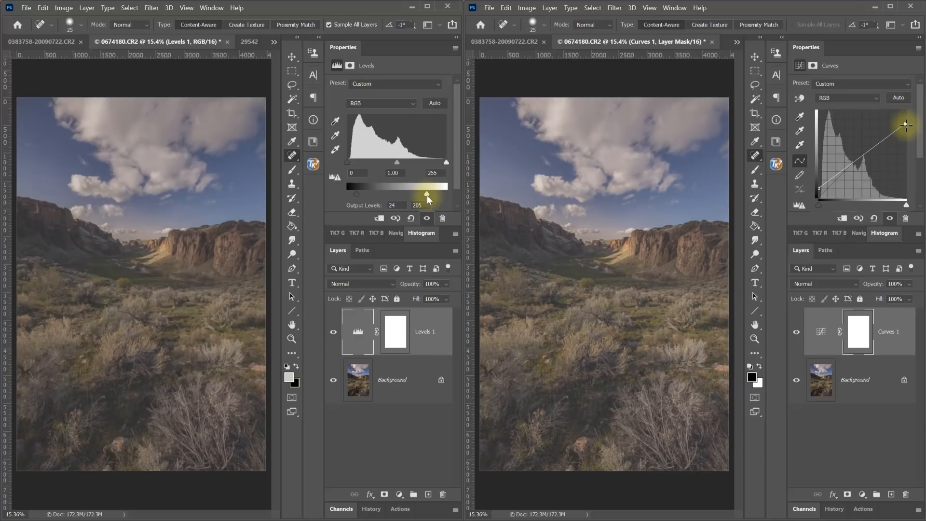
Restore the Levels output range to 0 and 255, and return both curve endpoints to their original corners
drag(429, 199, 447, 192)
drag(356, 194, 343, 195)
drag(906, 124, 906, 111)
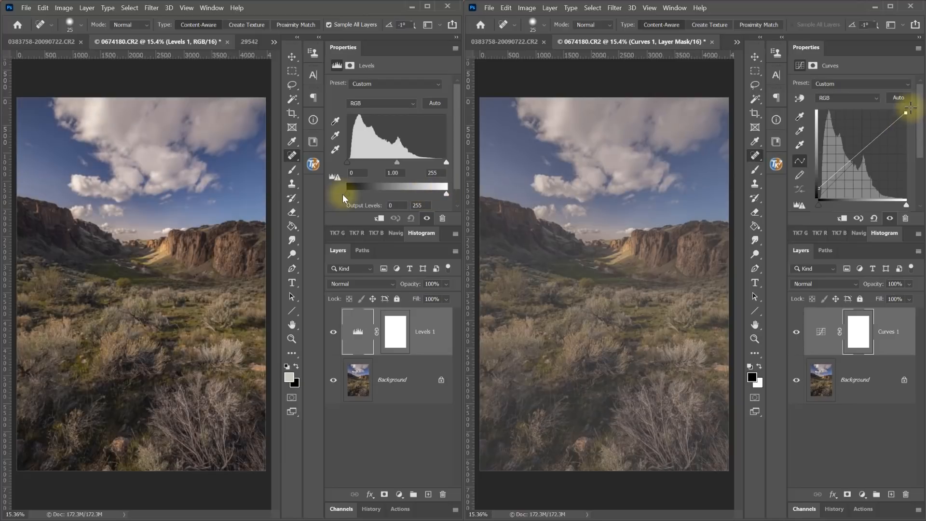
drag(819, 191, 815, 202)
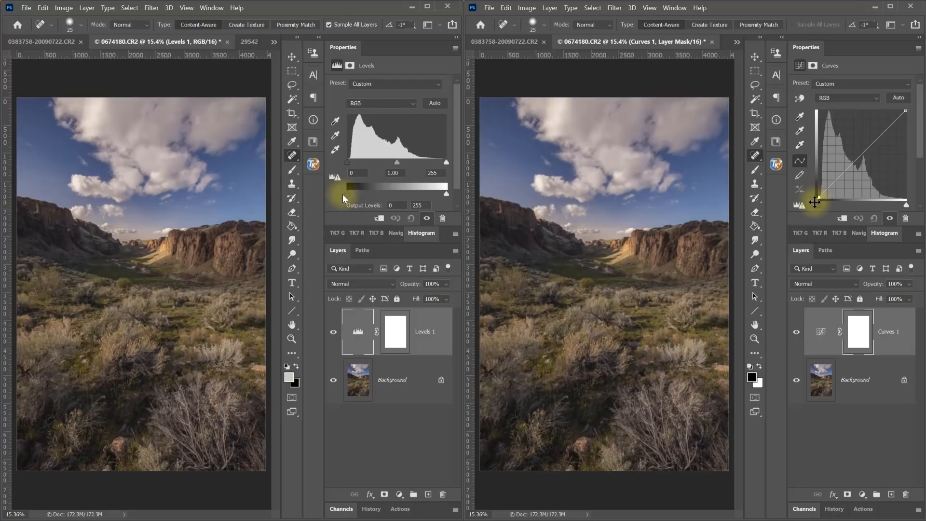
Try a Red-channel midtone of 0.74 in Levels and a matching lowered midpoint on the red curve, and reset both adjustments
click(414, 103)
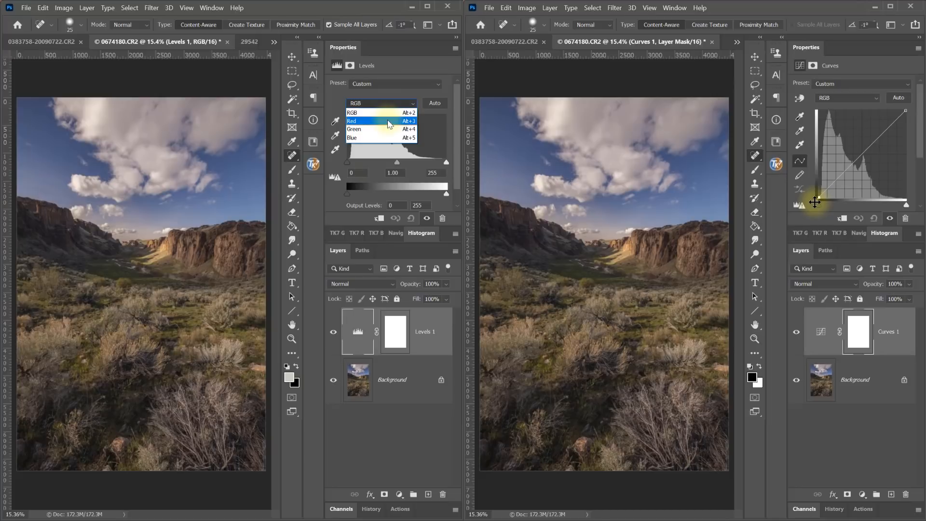
click(388, 121)
drag(396, 162, 408, 166)
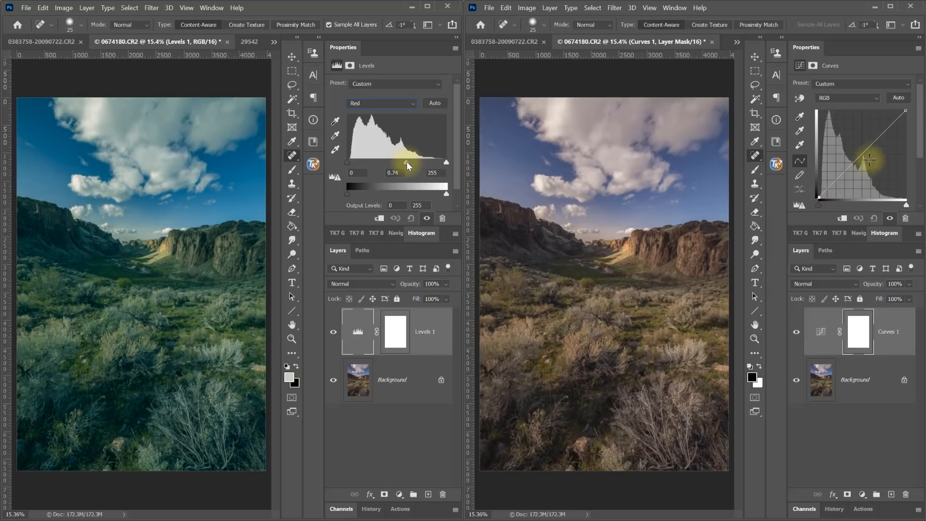
click(878, 97)
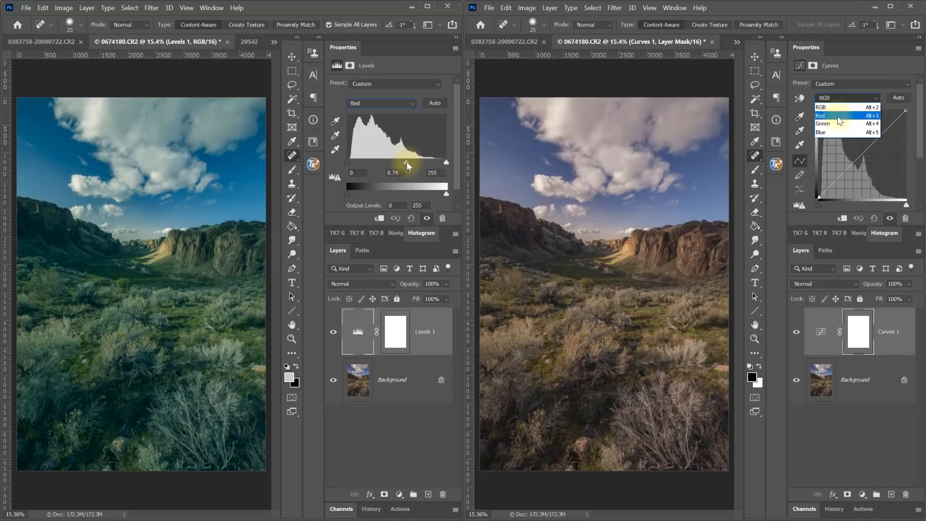
click(840, 121)
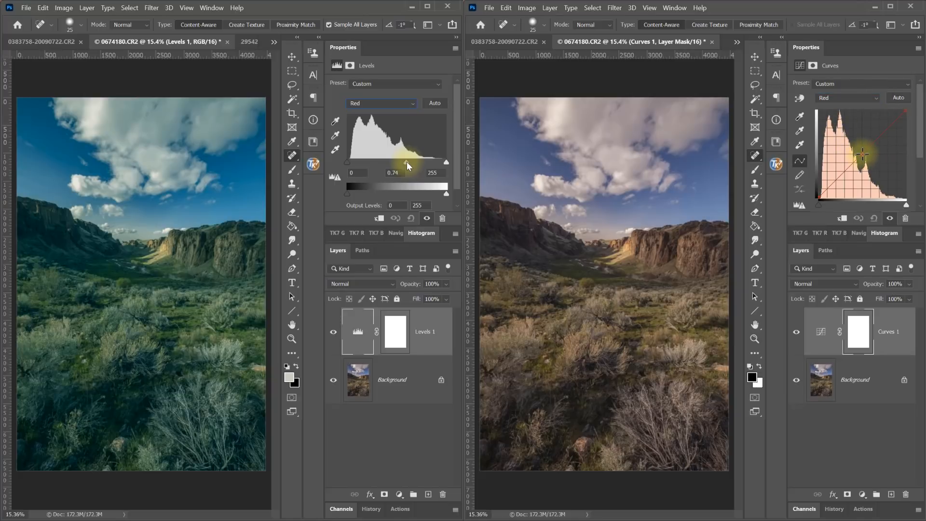
mouse_move(863, 154)
mouse_down()
mouse_move(854, 155)
mouse_move(871, 155)
mouse_up()
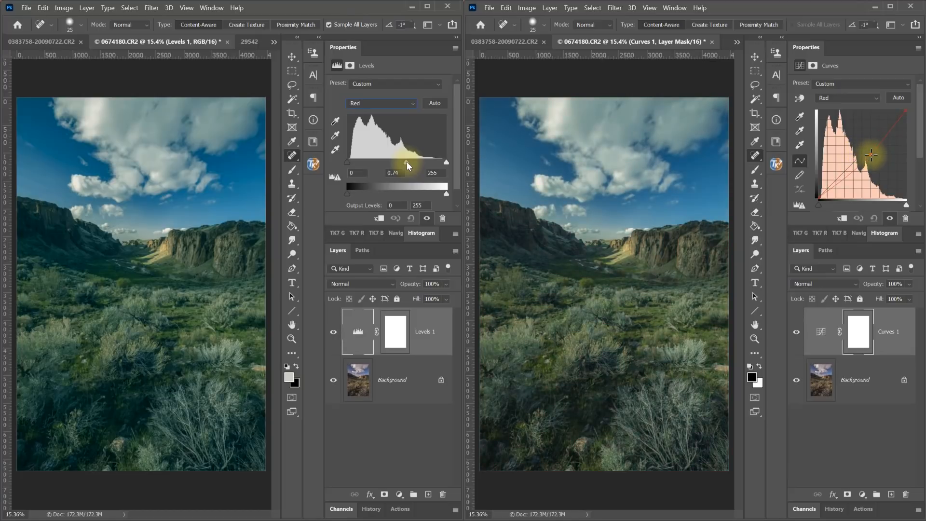
click(410, 218)
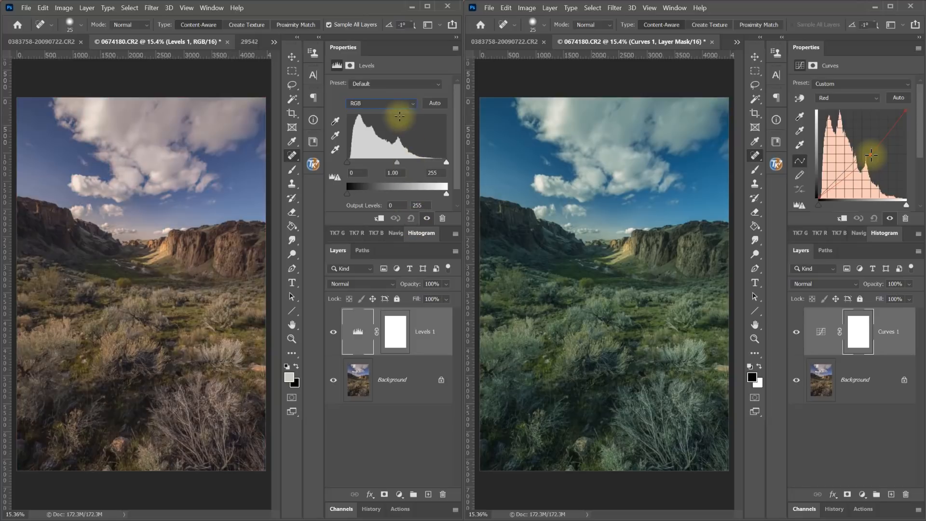
click(874, 218)
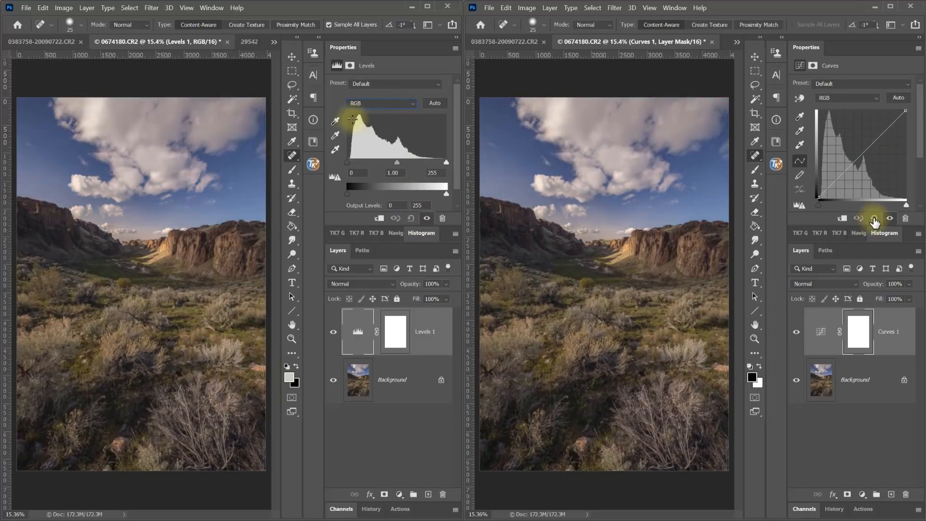
Sample the Levels black point in the dark foreground brush, the white point in a bright cloud, and the gray point in the shaded cloud
click(335, 121)
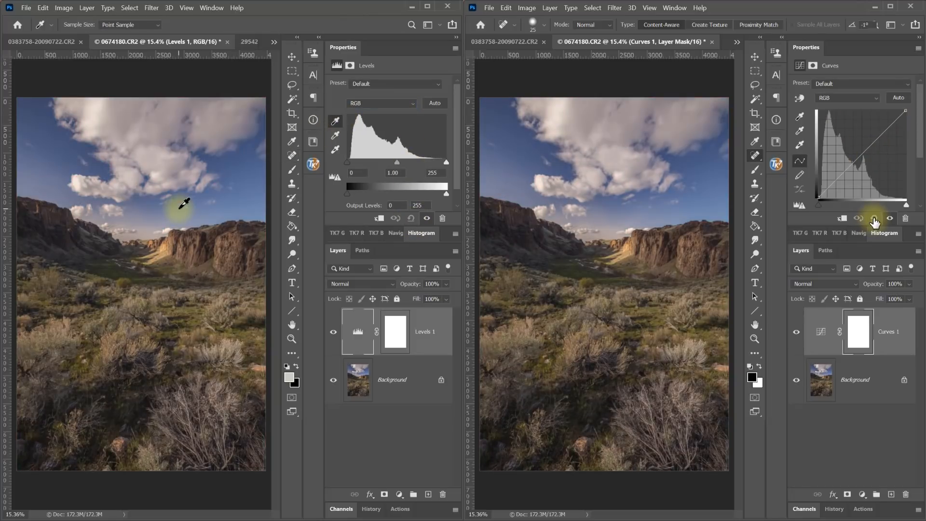
click(109, 389)
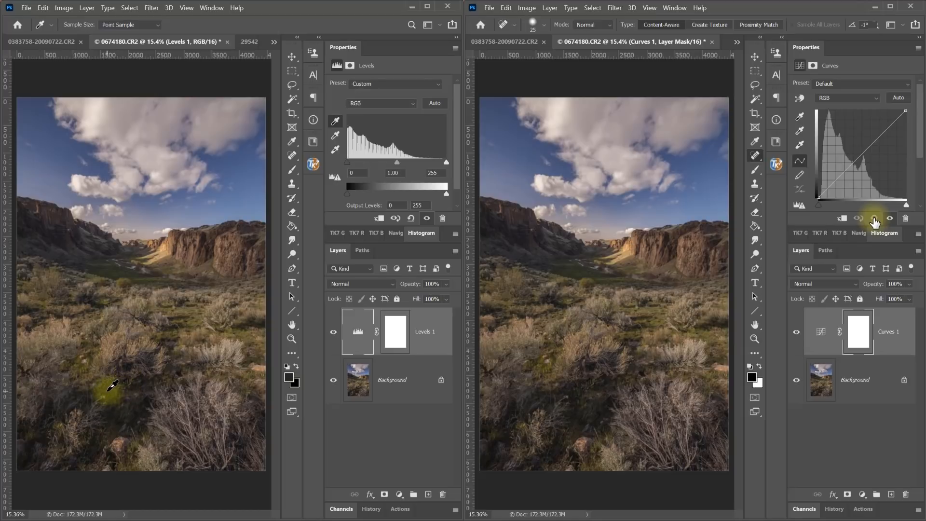
click(336, 149)
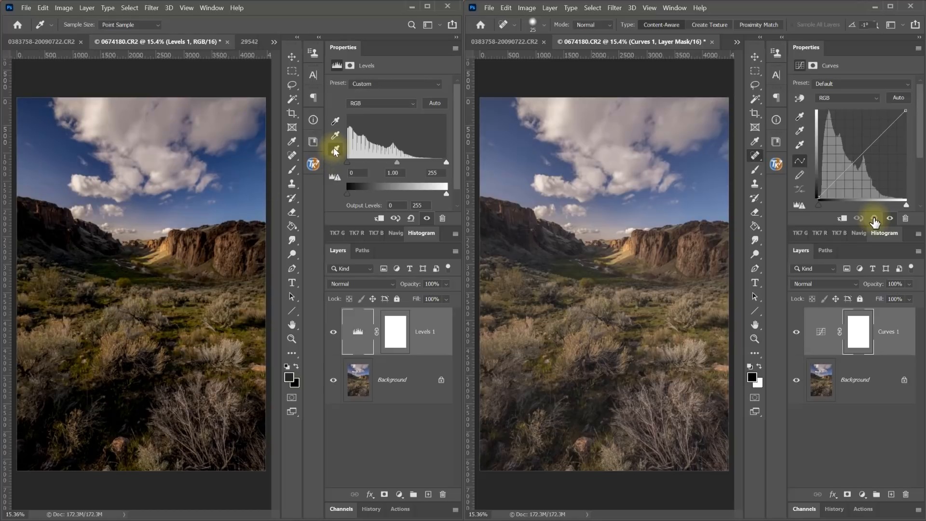
click(96, 111)
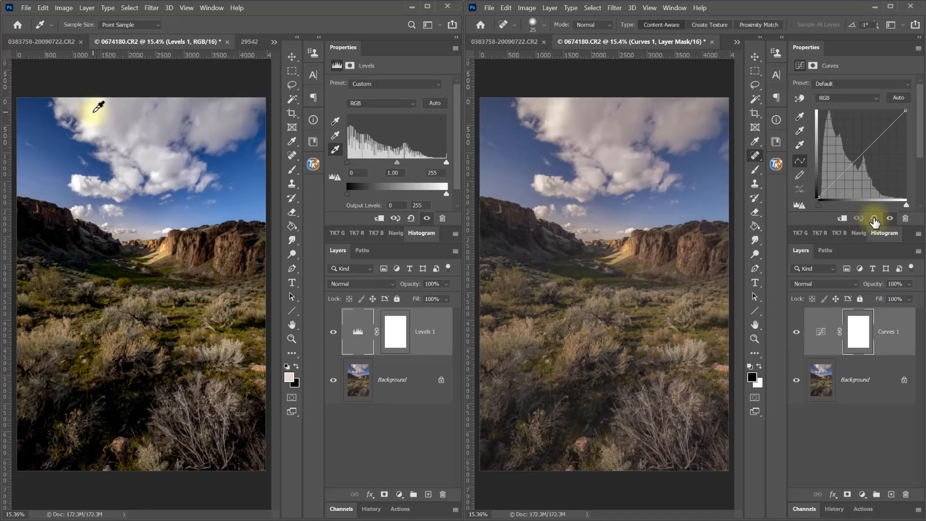
click(336, 136)
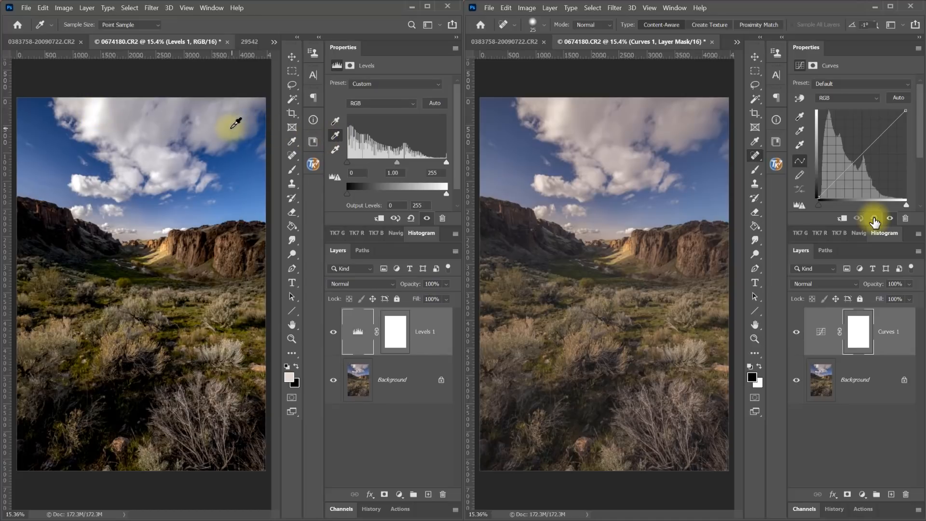
click(234, 123)
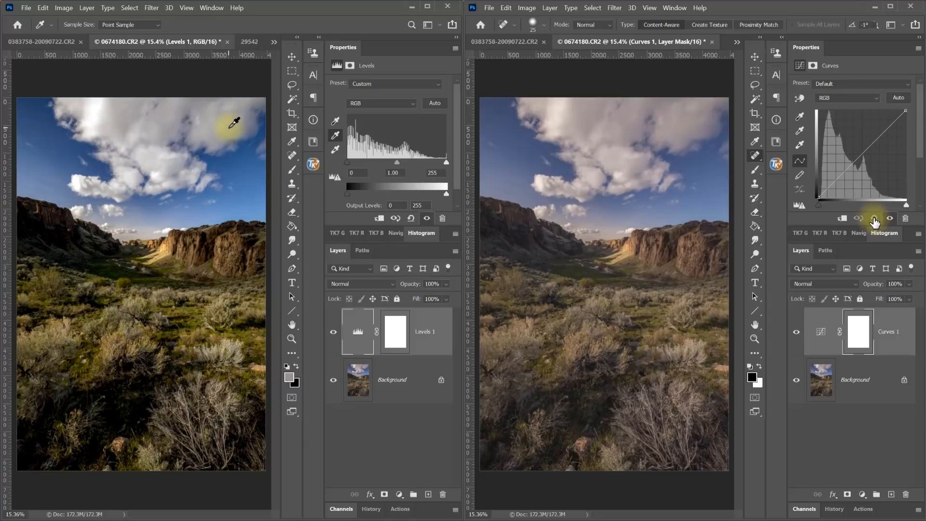
Sample matching black, white and gray points for the Curves adjustment from the foreground brush and clouds, and reset both adjustments
click(802, 118)
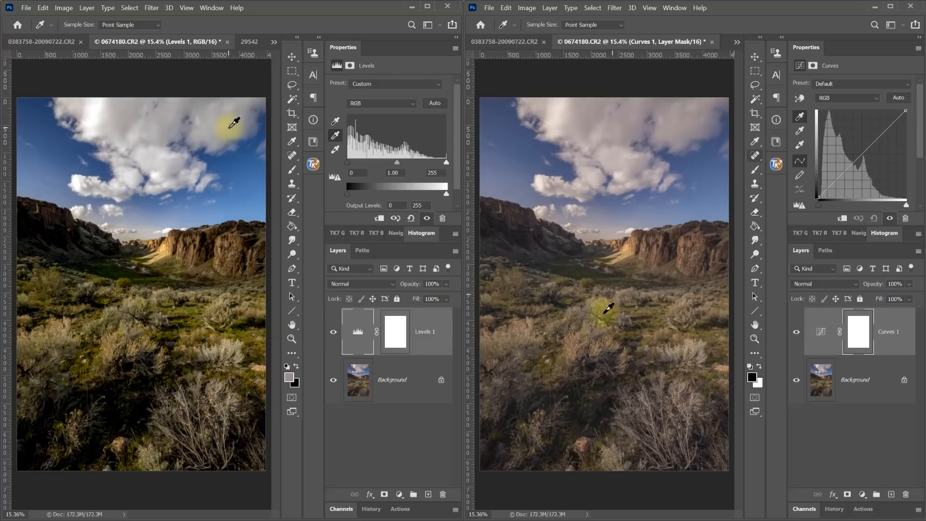
click(578, 383)
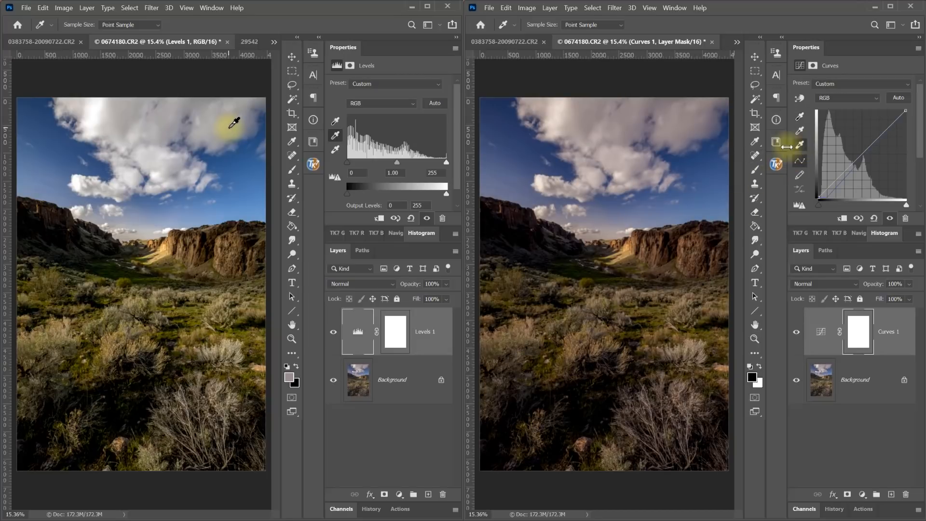
click(800, 144)
click(562, 115)
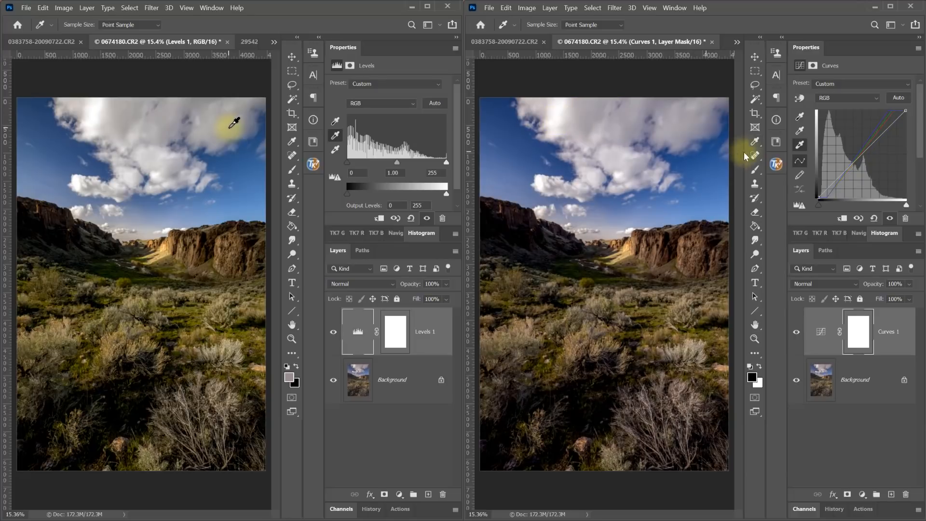
click(801, 131)
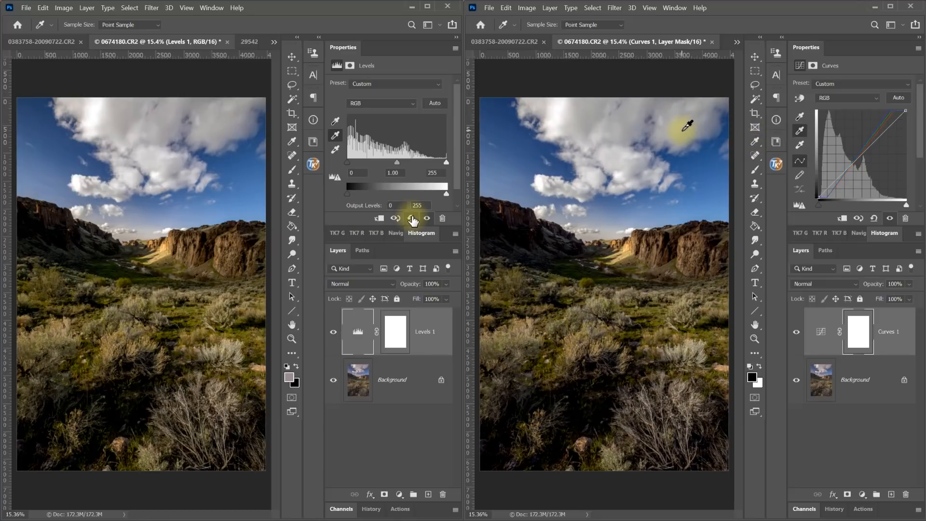
click(412, 219)
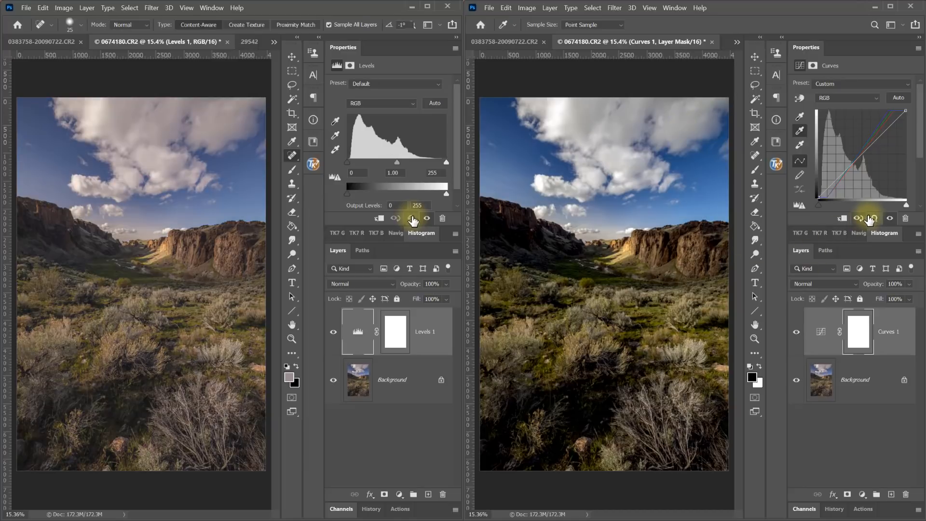
click(875, 220)
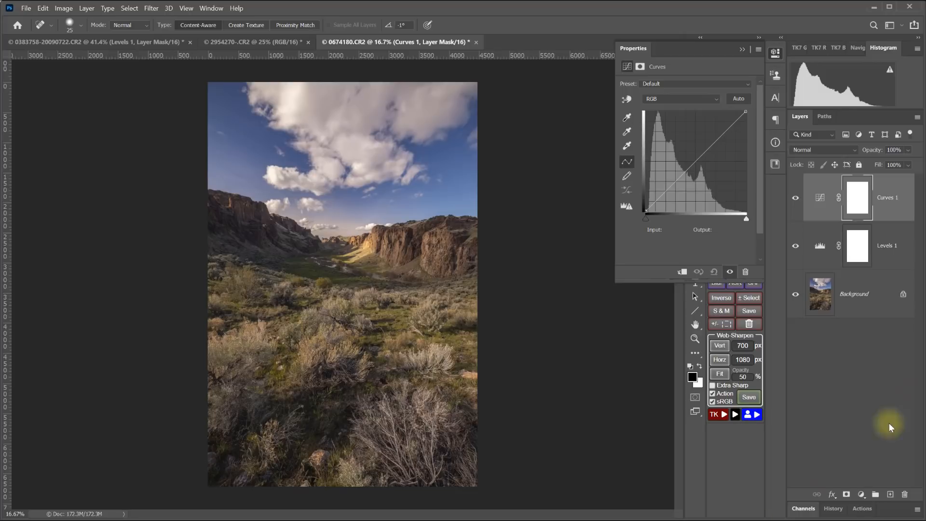
Compare the Levels 1 and Curves 1 adjustment settings, examining where each shows its histogram and its input and output gradients
click(821, 251)
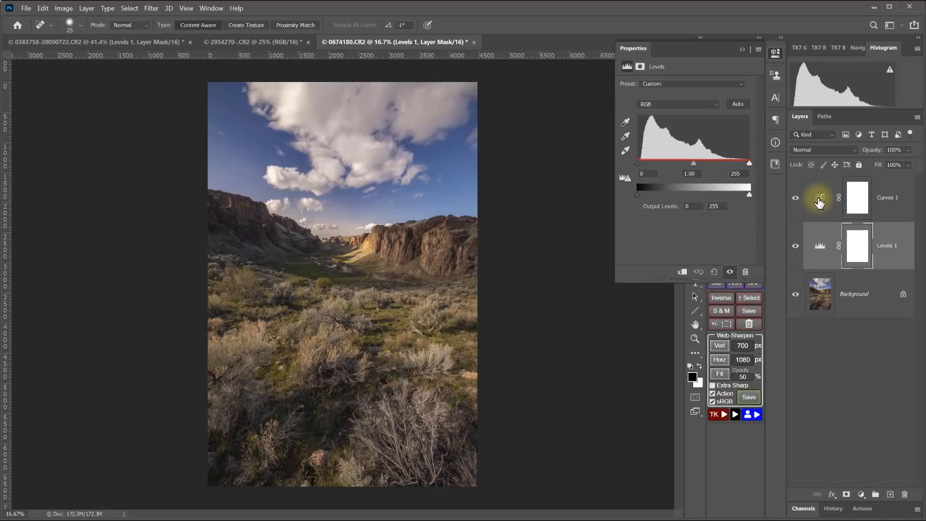
click(820, 199)
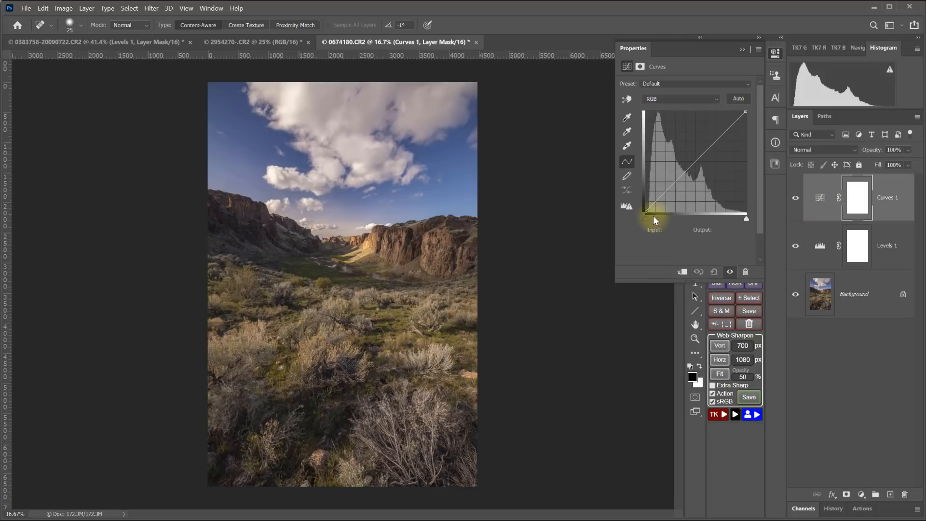
click(820, 249)
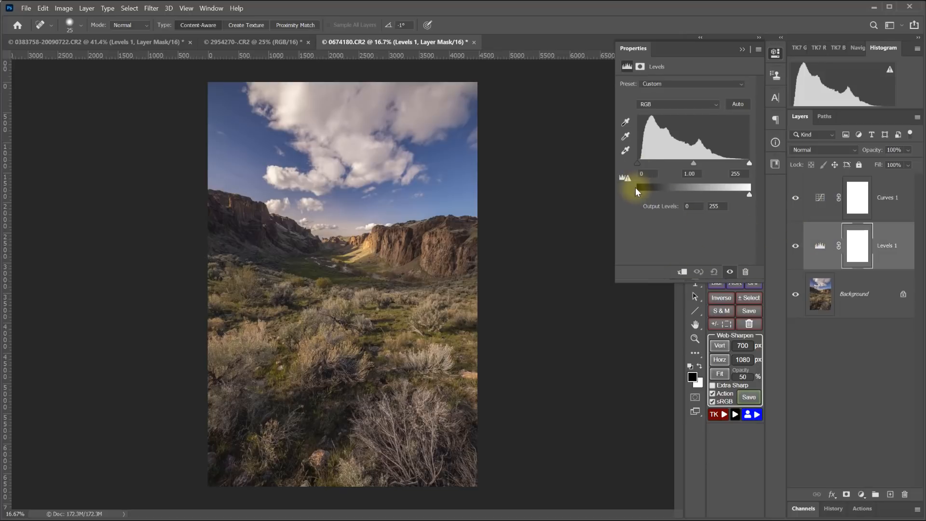
click(820, 199)
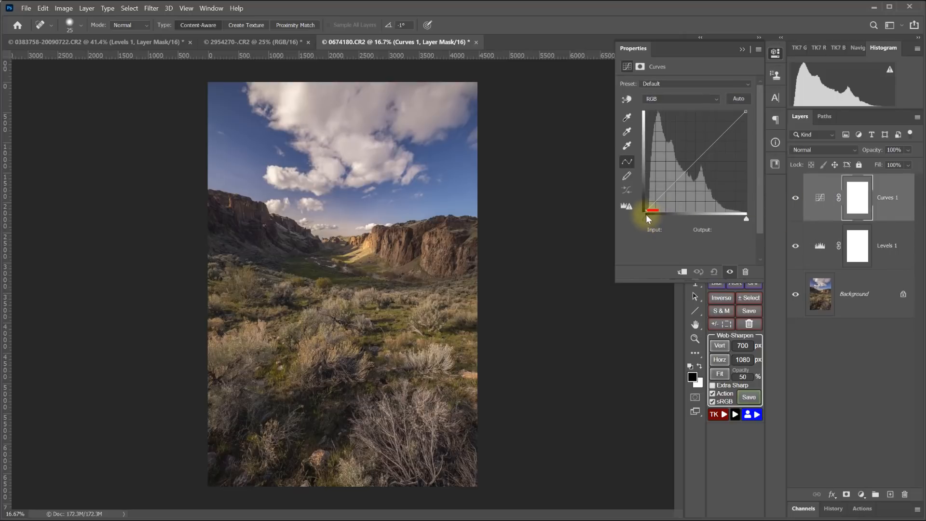
drag(647, 212, 745, 212)
mouse_move(642, 137)
mouse_down()
mouse_move(633, 193)
mouse_move(650, 221)
mouse_move(642, 115)
mouse_move(649, 123)
mouse_up()
key(Escape)
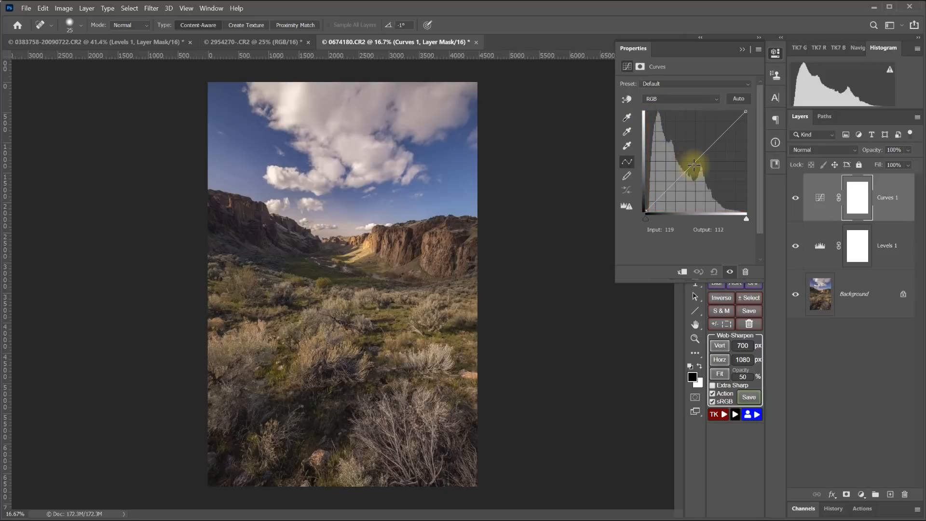
Try a midtone value of 0.77 on the Levels 1 layer and reset the adjustment
click(822, 246)
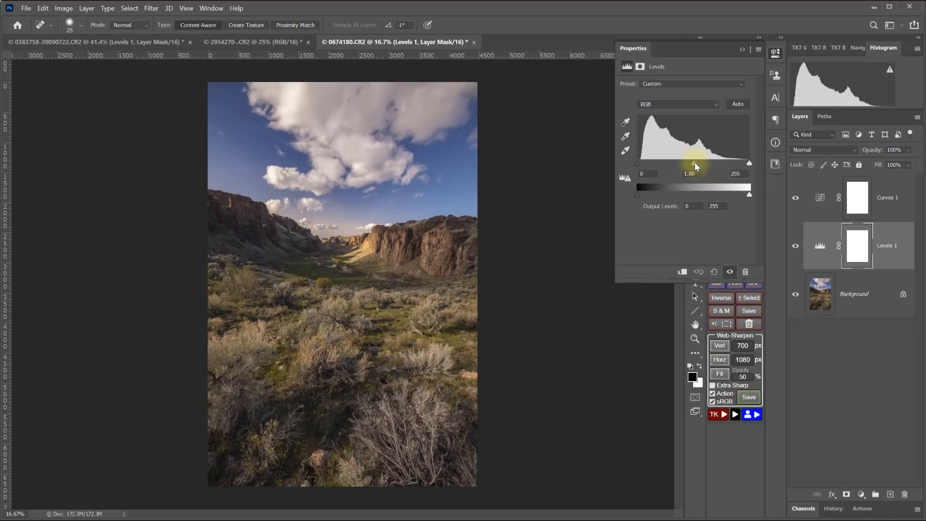
mouse_move(695, 164)
mouse_down()
mouse_move(683, 164)
mouse_move(703, 165)
mouse_up()
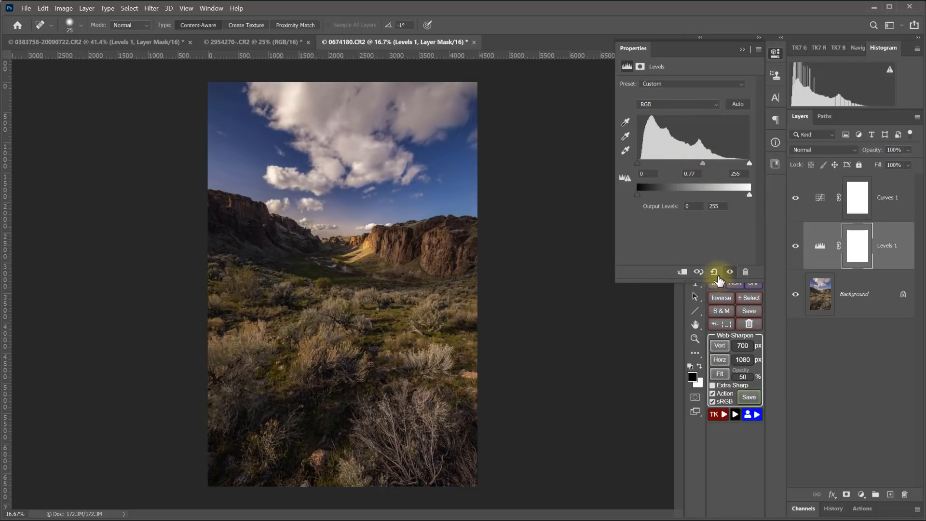
click(716, 273)
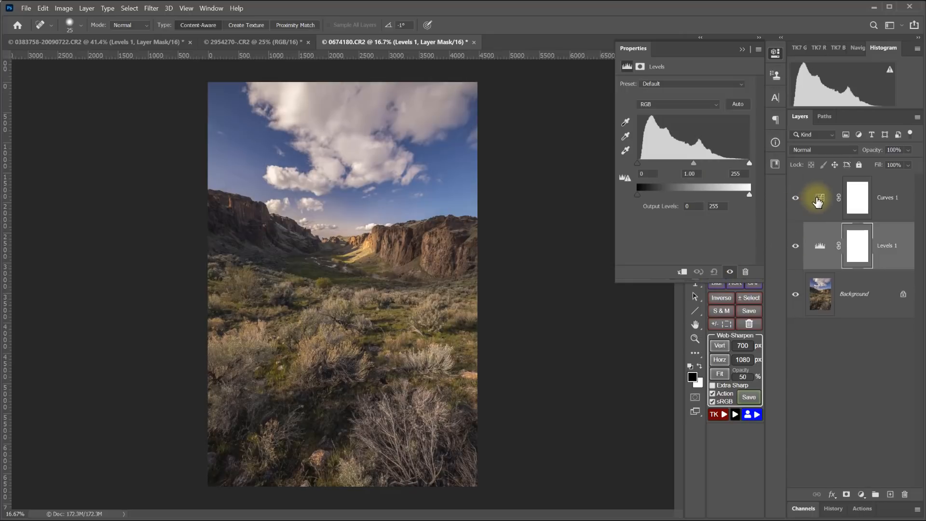
Try a contrast curve on Curves 1 with shadow, midtone and highlight points, the highlight at input 189 and output 198, and reset it
click(818, 200)
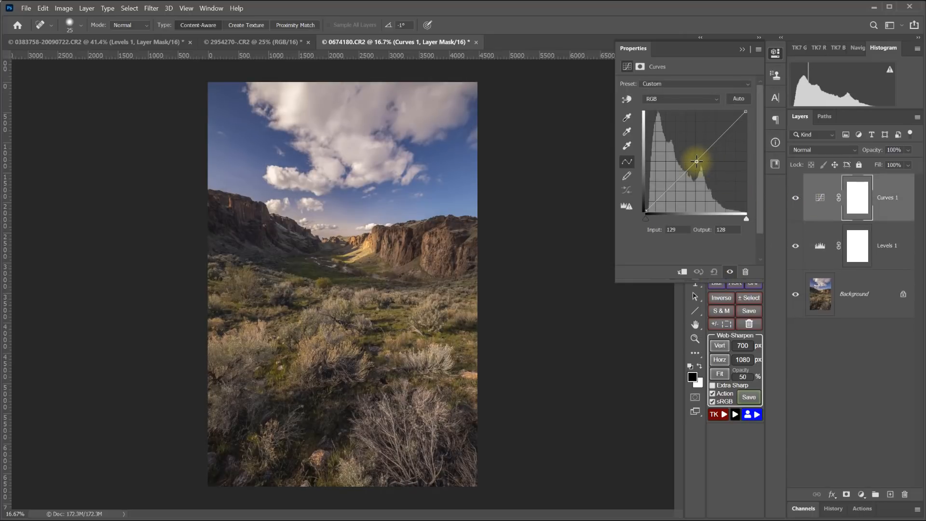
mouse_move(696, 161)
mouse_down()
mouse_move(674, 157)
mouse_move(712, 160)
mouse_move(696, 161)
mouse_move(697, 144)
mouse_move(697, 183)
mouse_move(688, 182)
mouse_move(701, 159)
mouse_move(708, 172)
mouse_move(691, 176)
mouse_move(694, 144)
mouse_move(704, 154)
mouse_up()
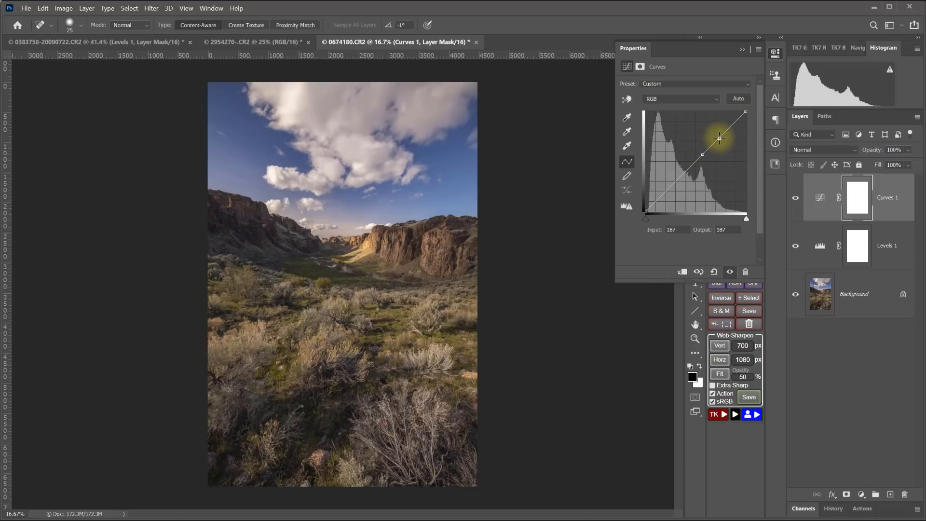
drag(718, 139, 698, 170)
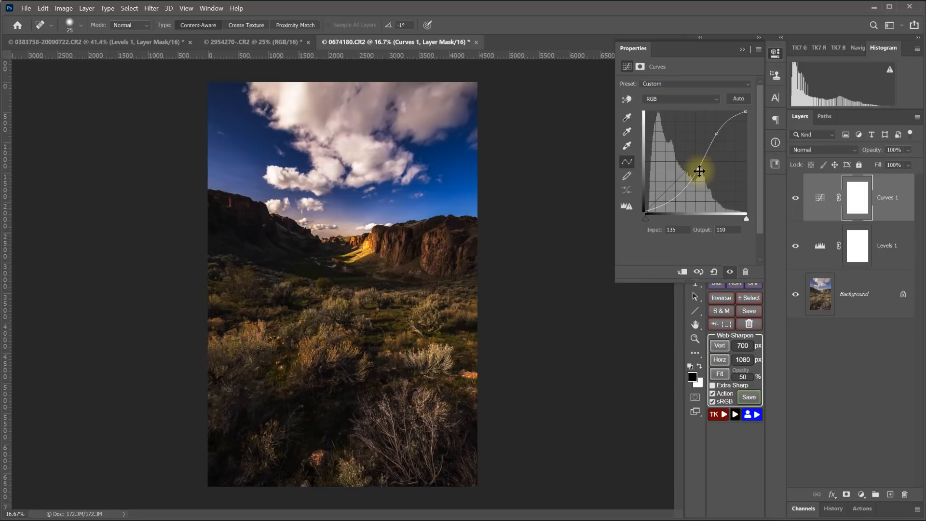
click(677, 189)
drag(698, 168, 698, 168)
drag(717, 134, 720, 134)
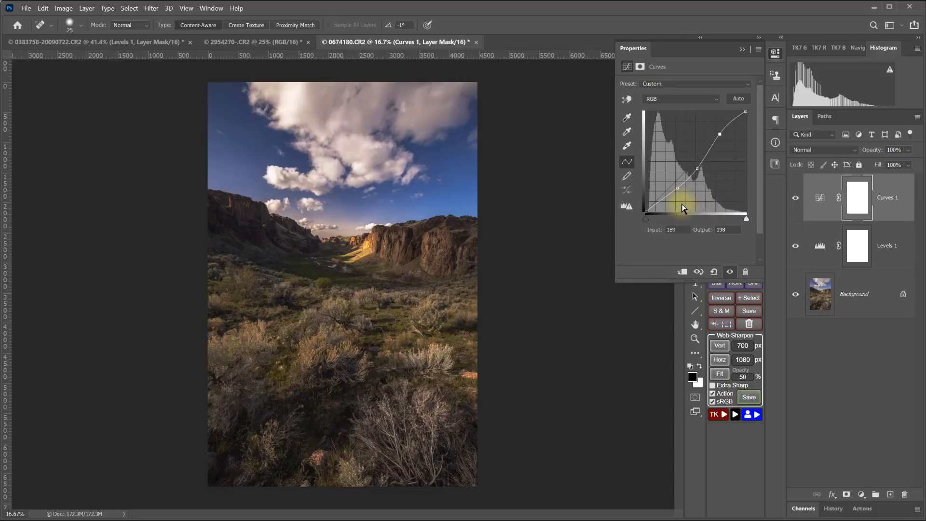
click(714, 271)
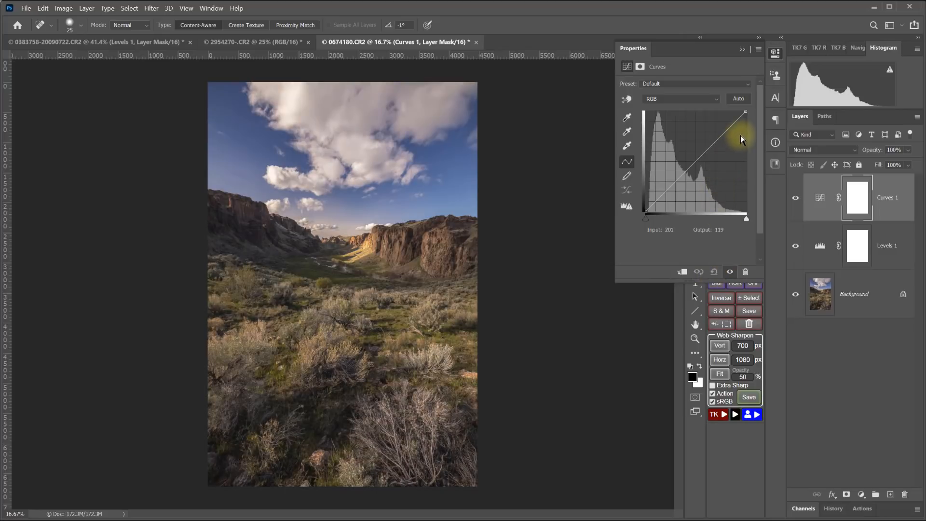
Brighten the photo by adding a highlight point to the Curves 1 curve and raising it to input 206, output 229
click(748, 218)
mouse_move(748, 218)
mouse_down()
mouse_move(717, 220)
mouse_move(751, 218)
mouse_up()
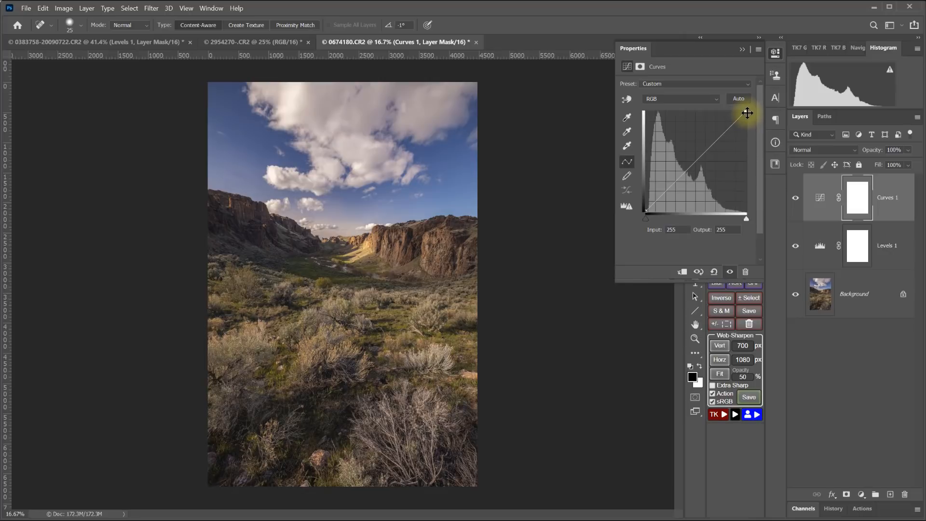
click(747, 113)
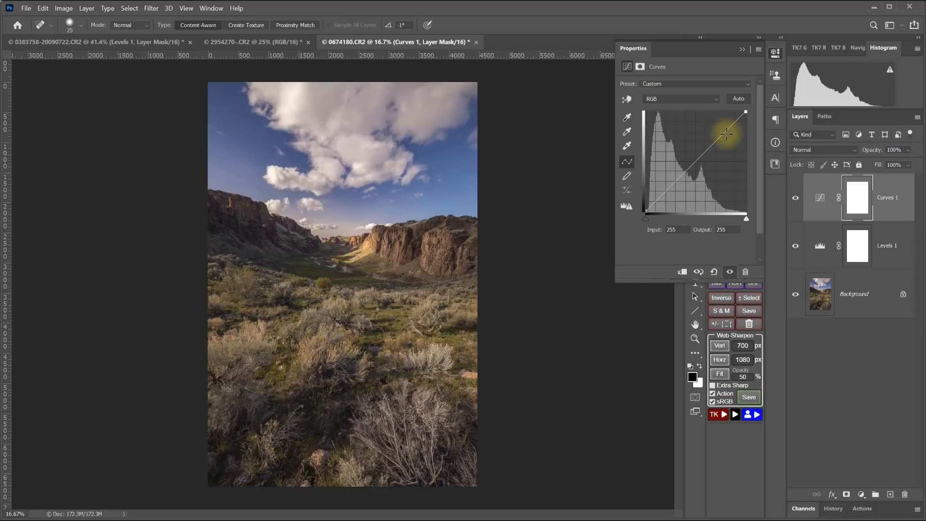
drag(726, 132, 727, 121)
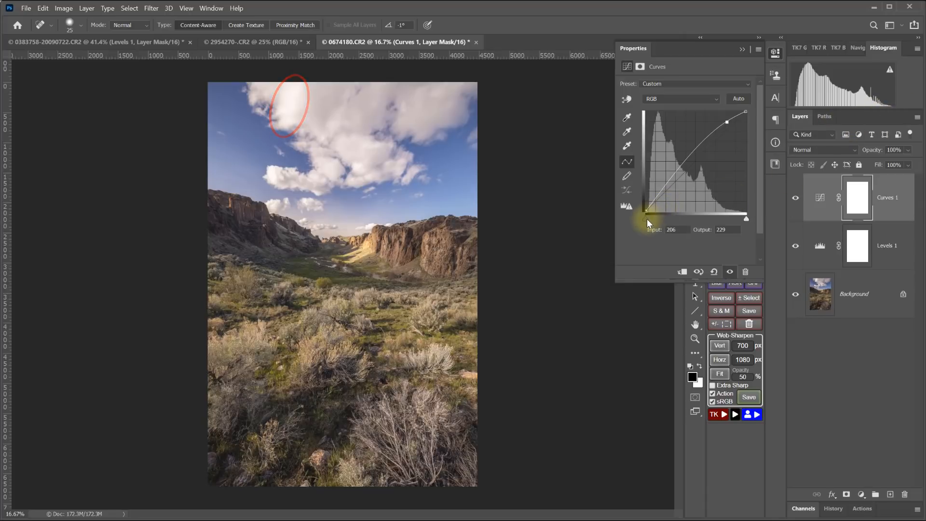
Try an S-curve on Curves 1 by adding shadow, midtone and upper-tone points, the shadow at input 45, output 33, and reset the adjustment
mouse_move(647, 218)
mouse_down()
mouse_move(659, 219)
mouse_move(641, 219)
mouse_up()
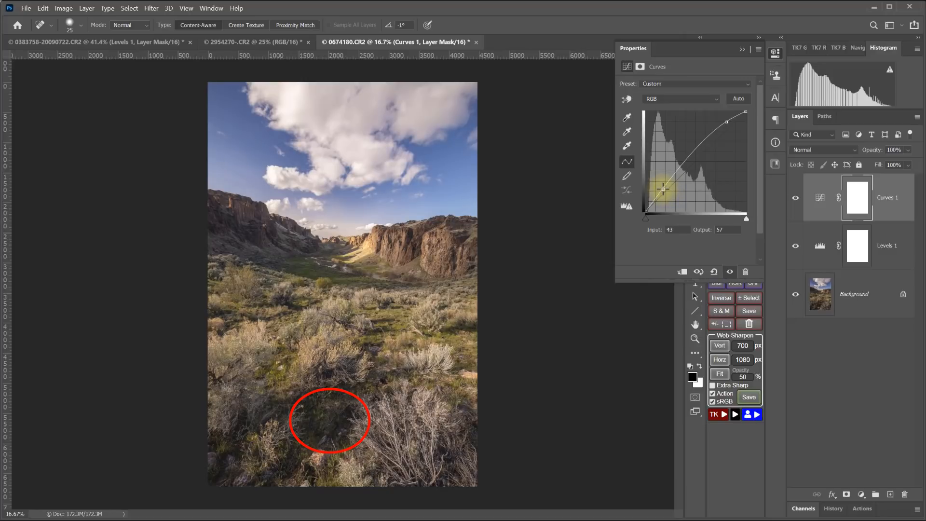
drag(663, 190, 665, 198)
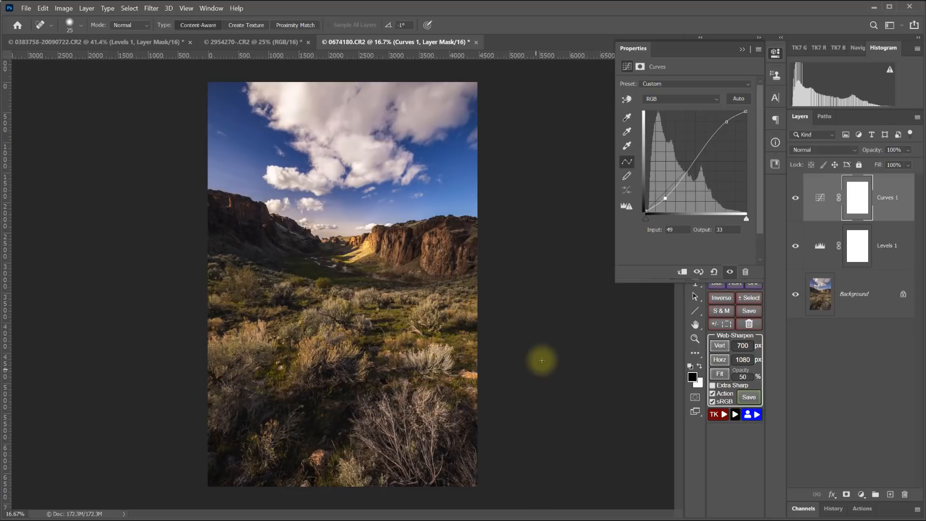
click(683, 176)
drag(683, 177, 680, 175)
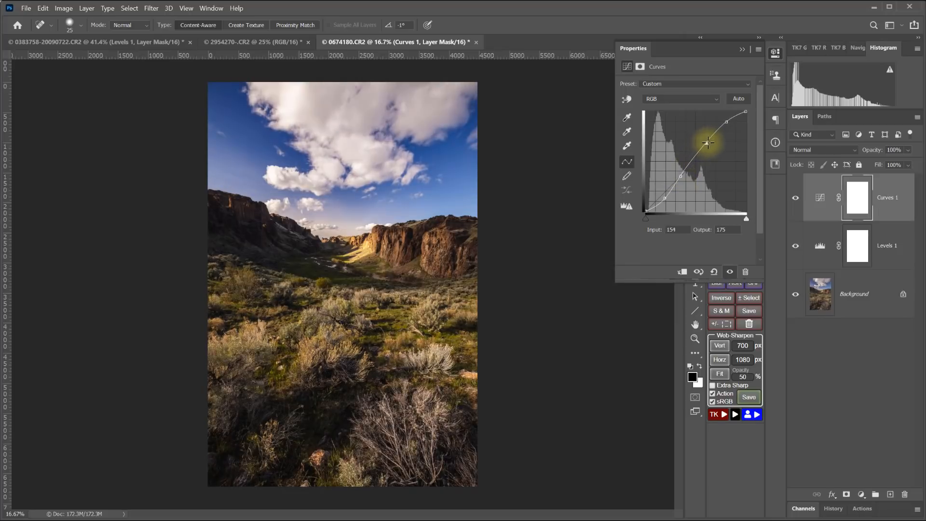
drag(709, 139, 731, 122)
drag(681, 176, 687, 168)
click(665, 198)
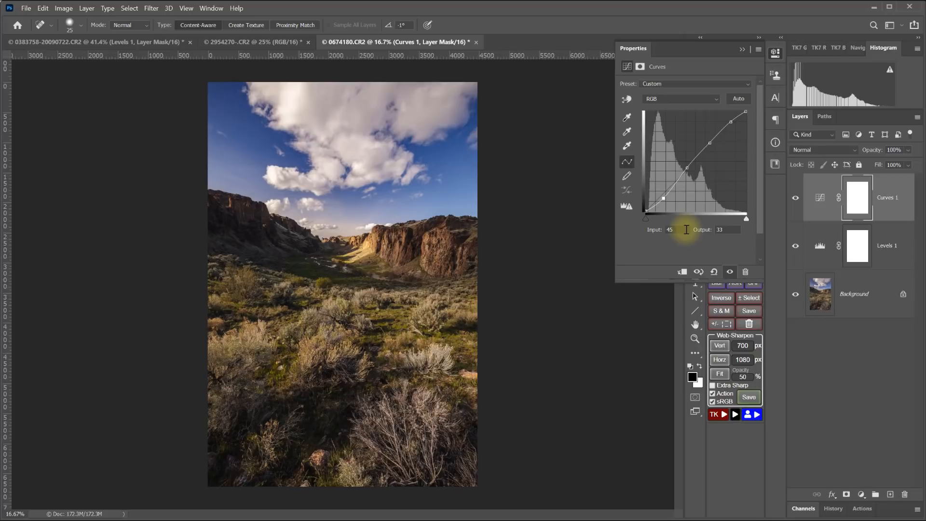
click(716, 273)
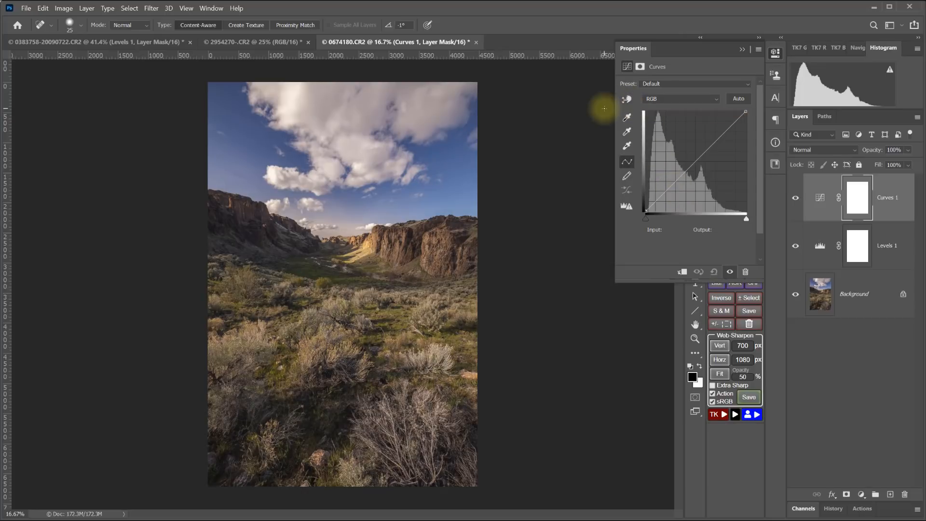
Use the on-image adjustment of Curves 1 to brighten the clouds and darken the valley floor to input 57, output 52
click(628, 100)
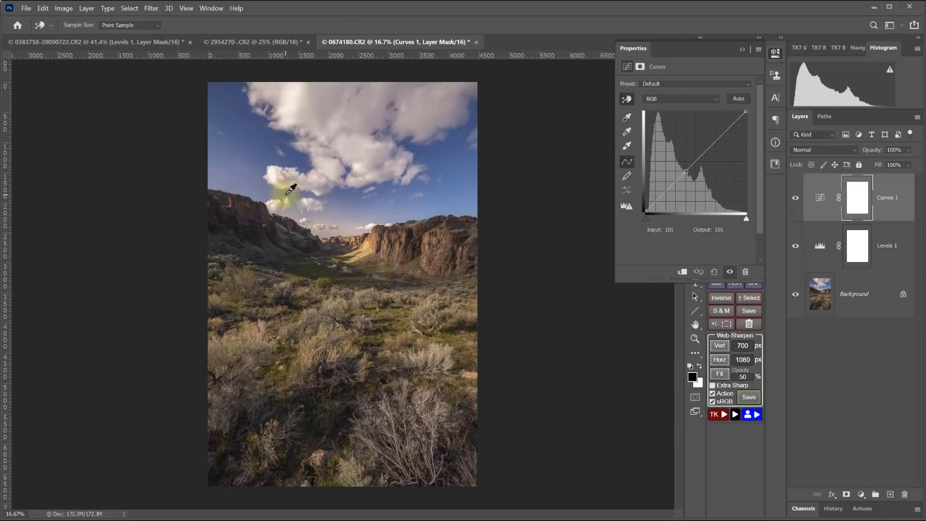
click(259, 250)
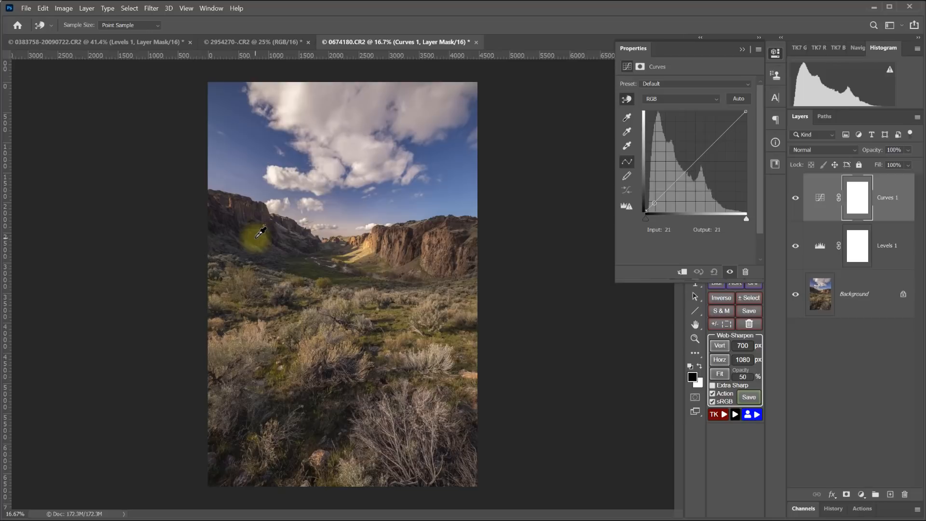
click(293, 107)
drag(293, 106, 295, 101)
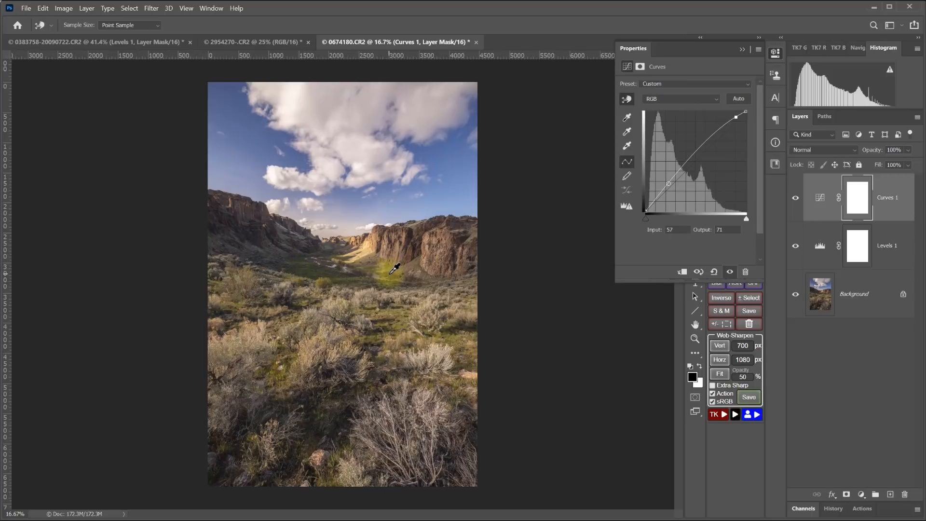
drag(391, 273, 393, 283)
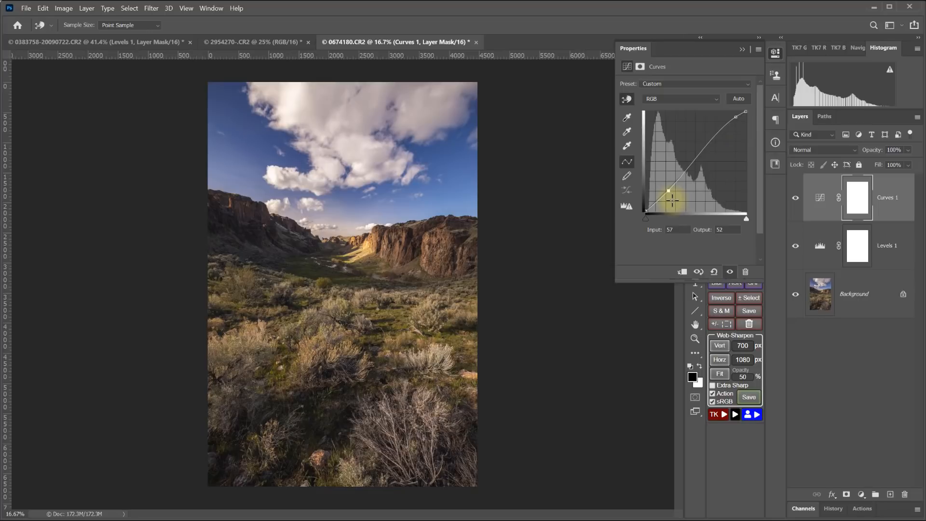
View the Red curve, and on the Blue curve of Curves 1 lower the clouds' blue and set a shadow point to input 17, output 19
click(680, 99)
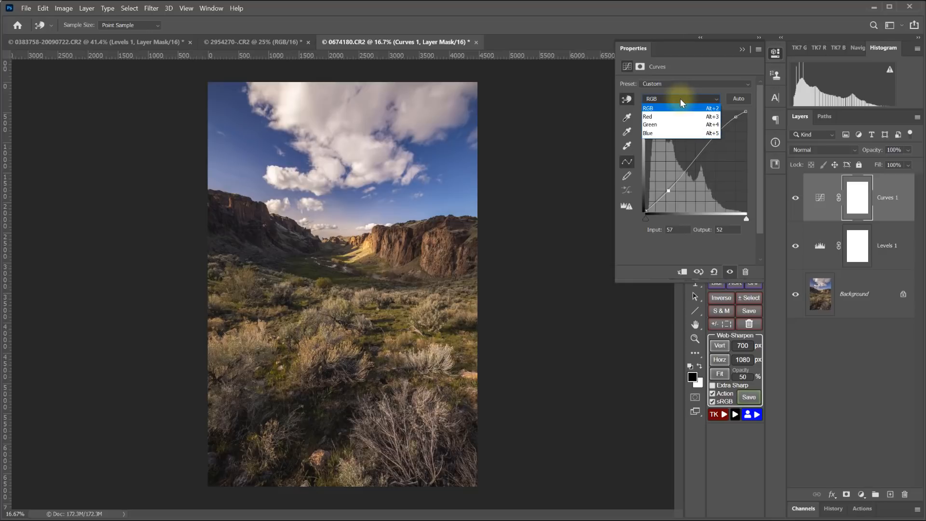
click(650, 117)
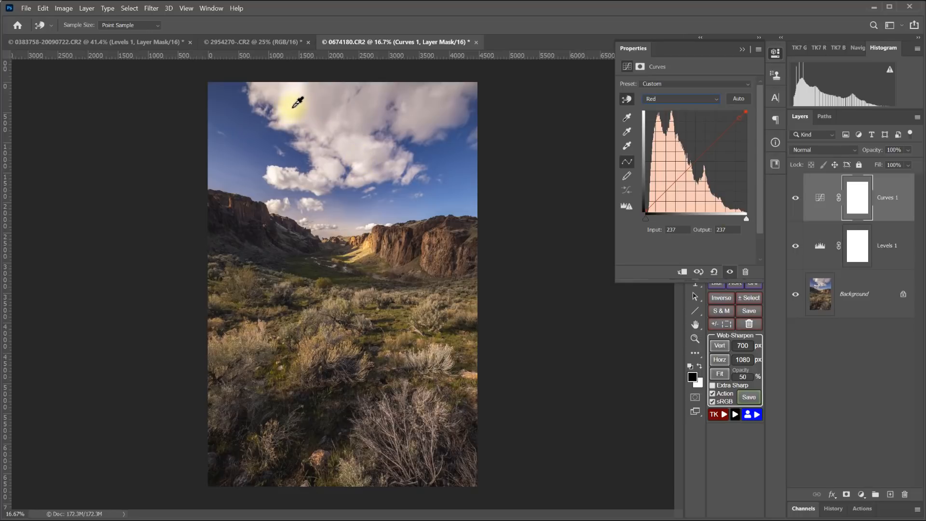
click(671, 100)
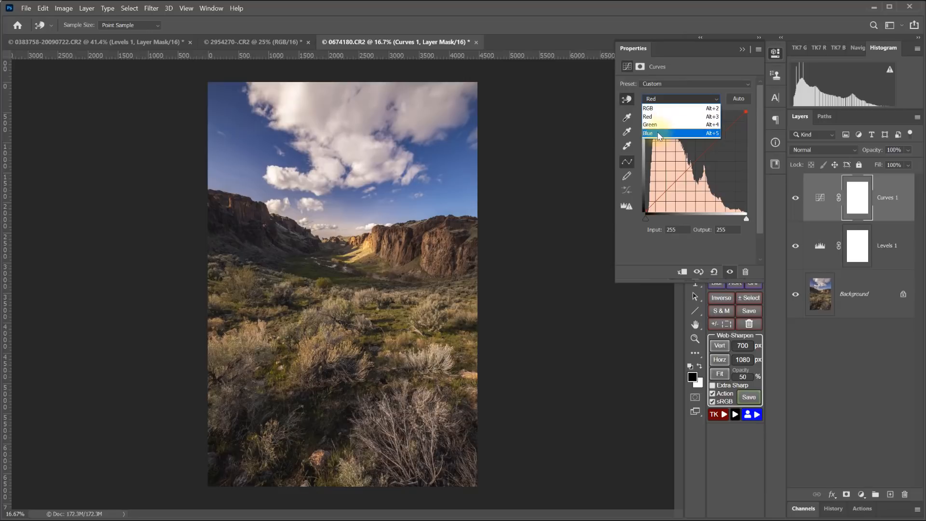
click(658, 134)
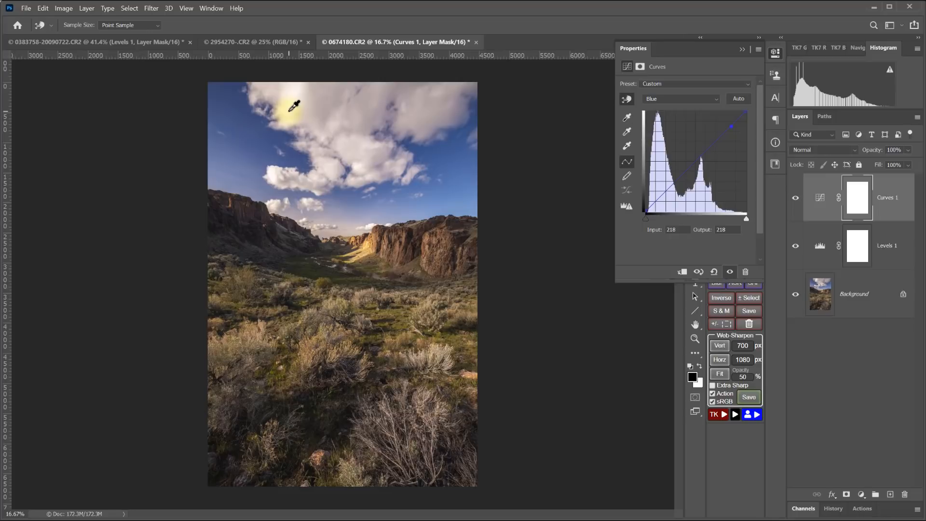
drag(290, 110, 293, 113)
drag(295, 113, 295, 115)
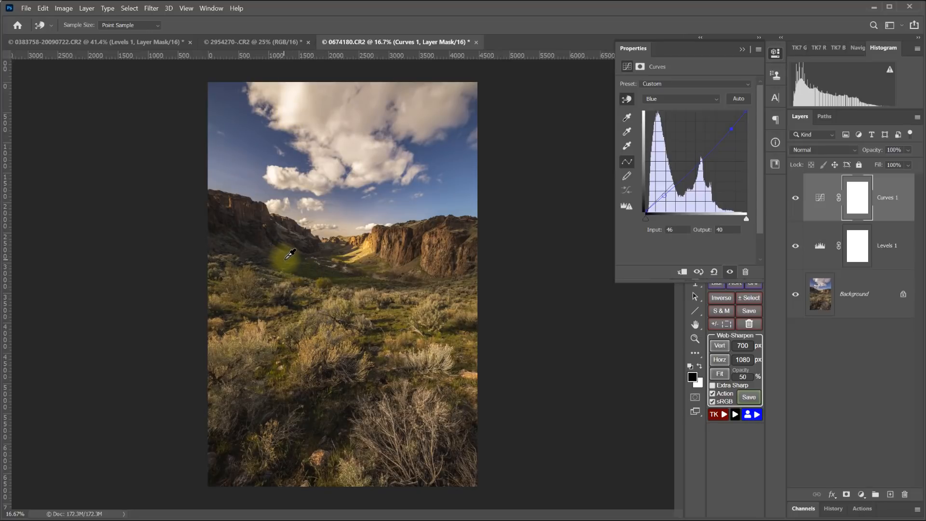
click(291, 255)
drag(290, 255, 291, 254)
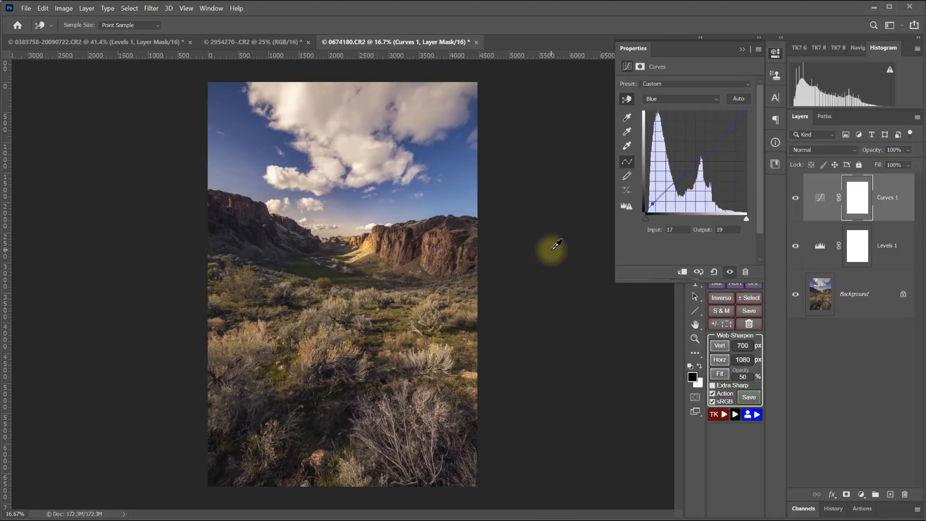
Switch to the 2954270-.CR2 photo with the healing brush active and add a Levels adjustment layer
click(261, 45)
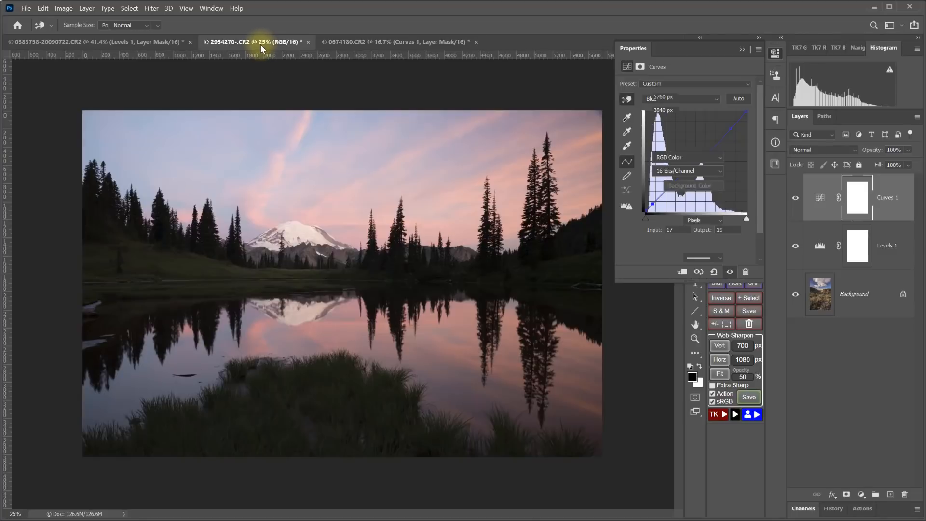
key(j)
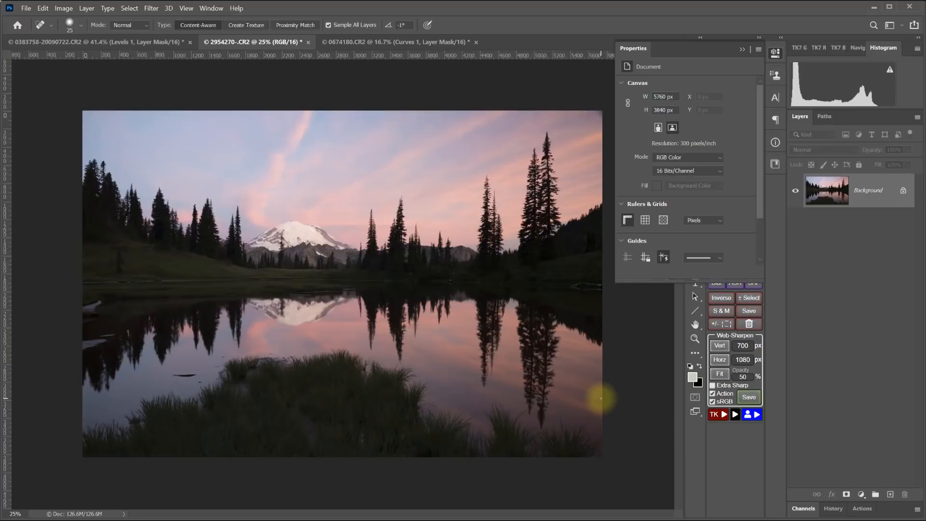
click(862, 494)
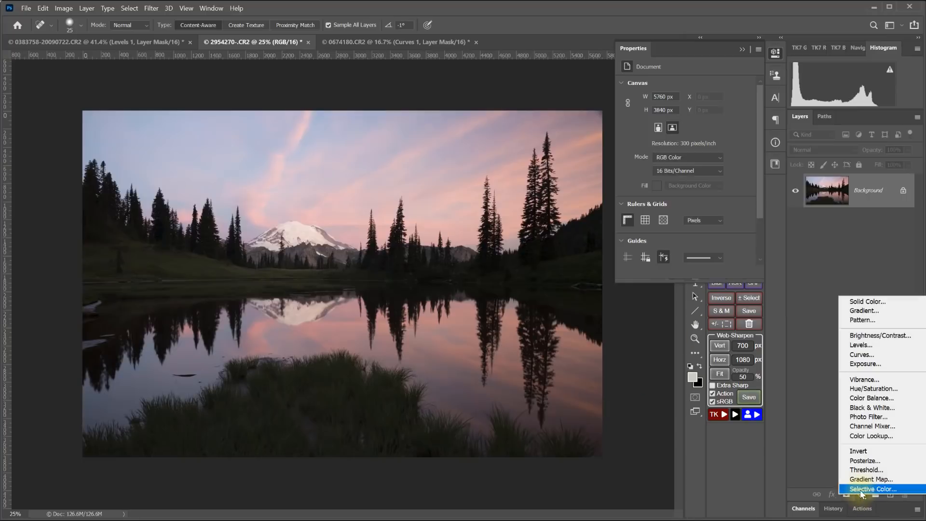
click(861, 345)
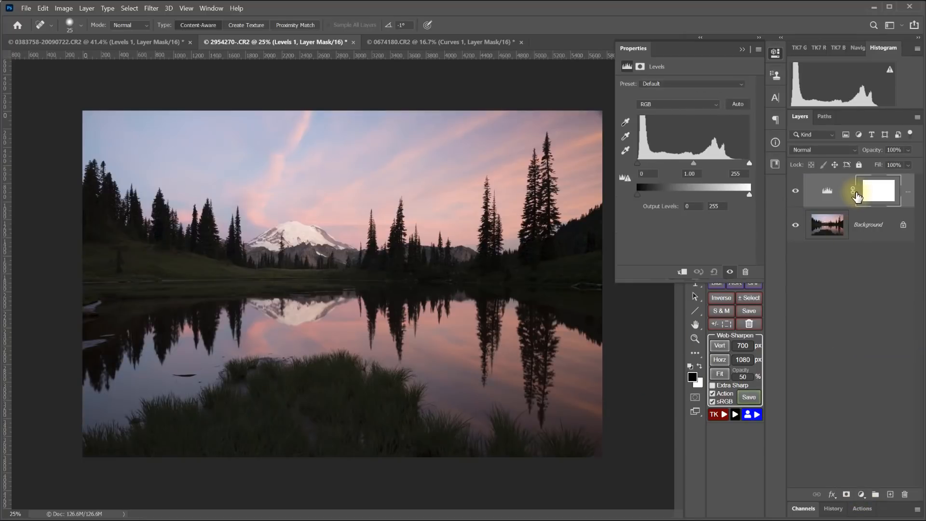
Try a white input level of 197 on the Levels layer and restore it to 255
drag(750, 163, 724, 163)
mouse_move(638, 163)
mouse_down()
mouse_move(655, 163)
mouse_move(635, 168)
mouse_up()
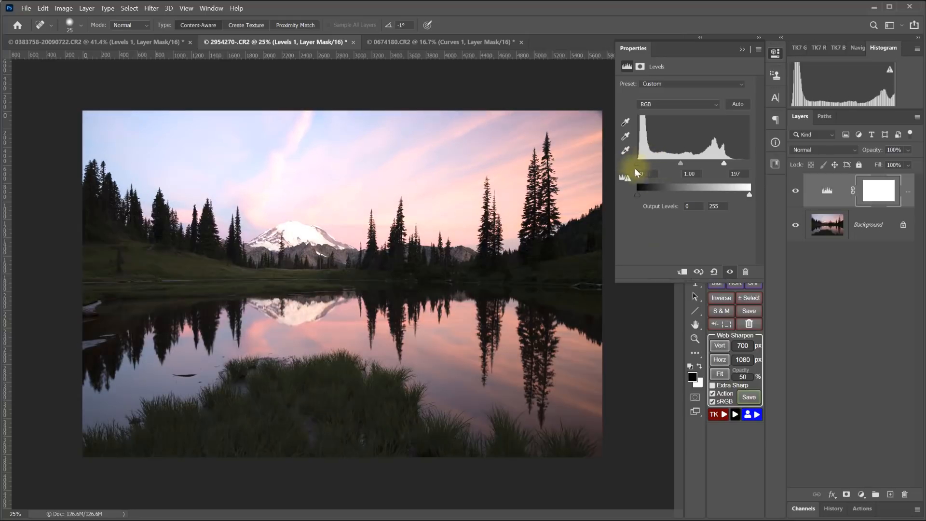
drag(725, 164, 751, 165)
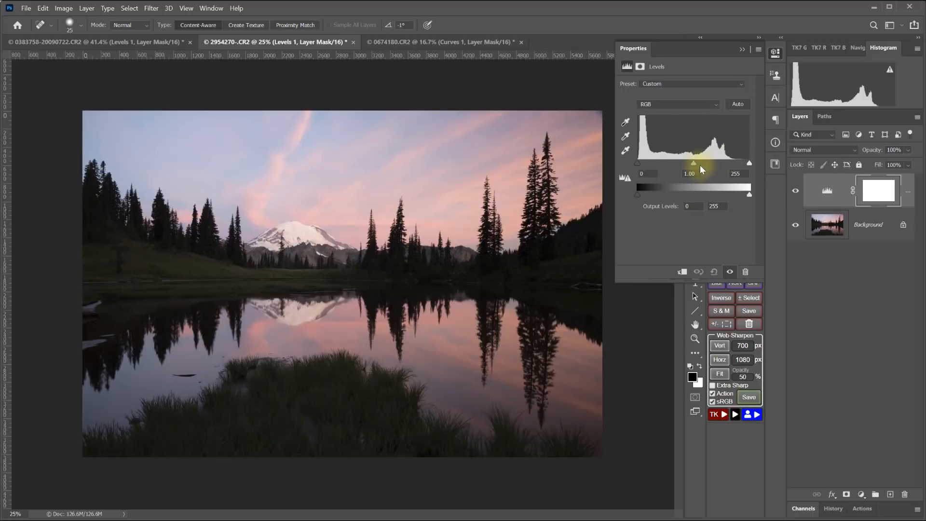
Set the Levels midtones to 1.05, and try a black output level of 25 before restoring it to 0
mouse_move(695, 166)
mouse_down()
mouse_move(677, 167)
mouse_move(703, 165)
mouse_move(694, 167)
mouse_up()
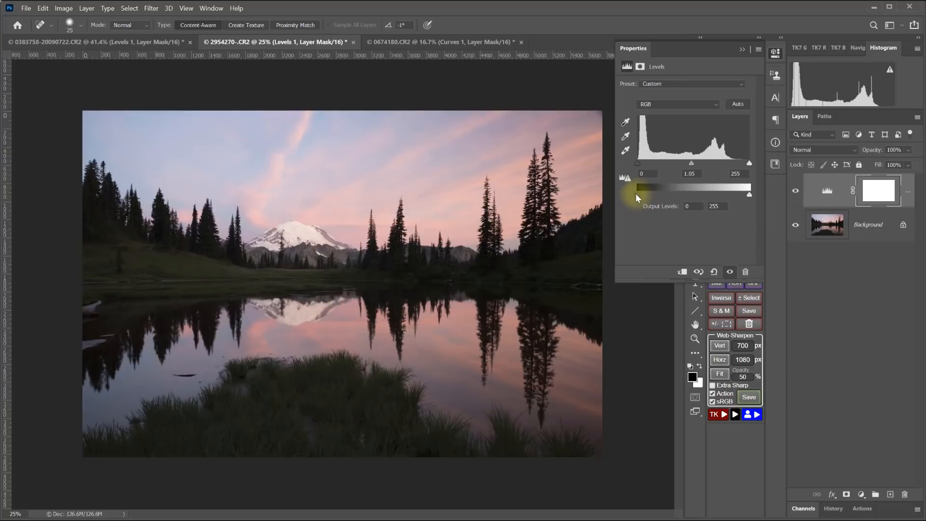
drag(637, 194, 647, 195)
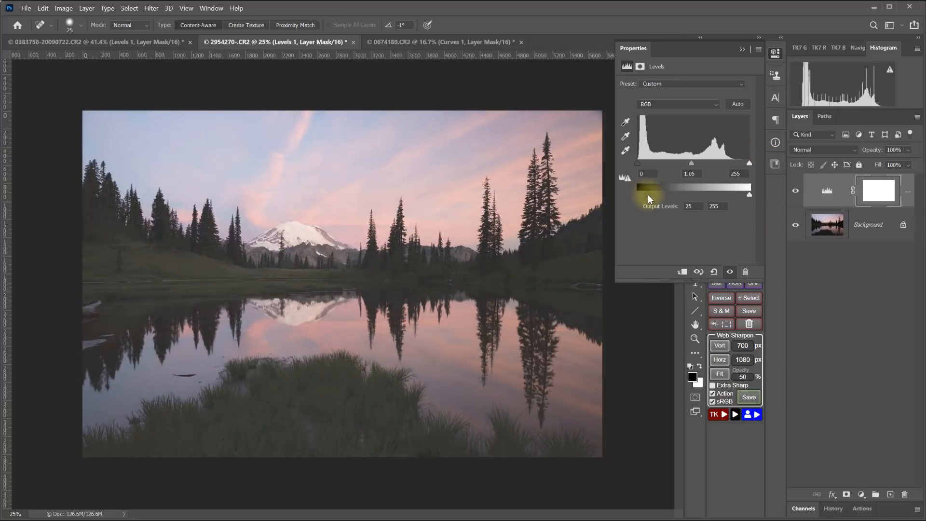
drag(647, 195, 630, 197)
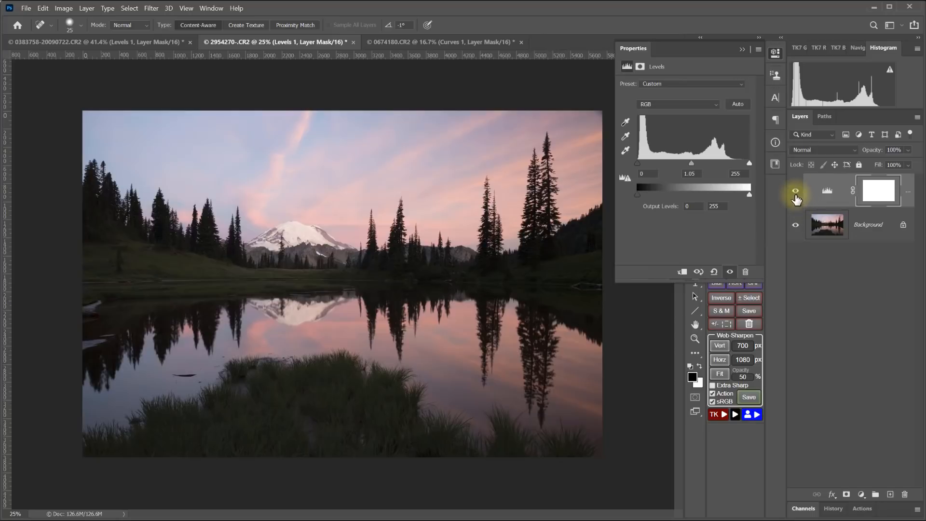
Hide the Levels layer and add a Curves adjustment layer above it
click(795, 194)
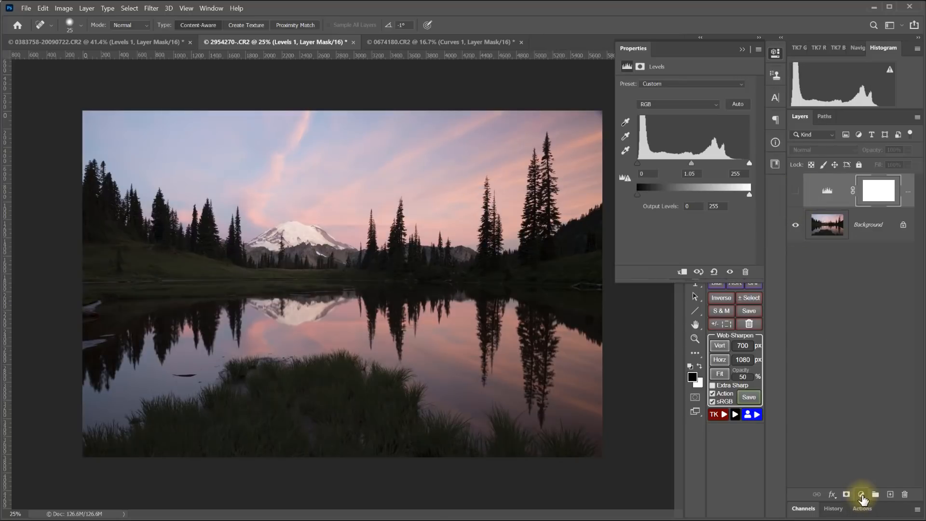
click(862, 494)
click(861, 355)
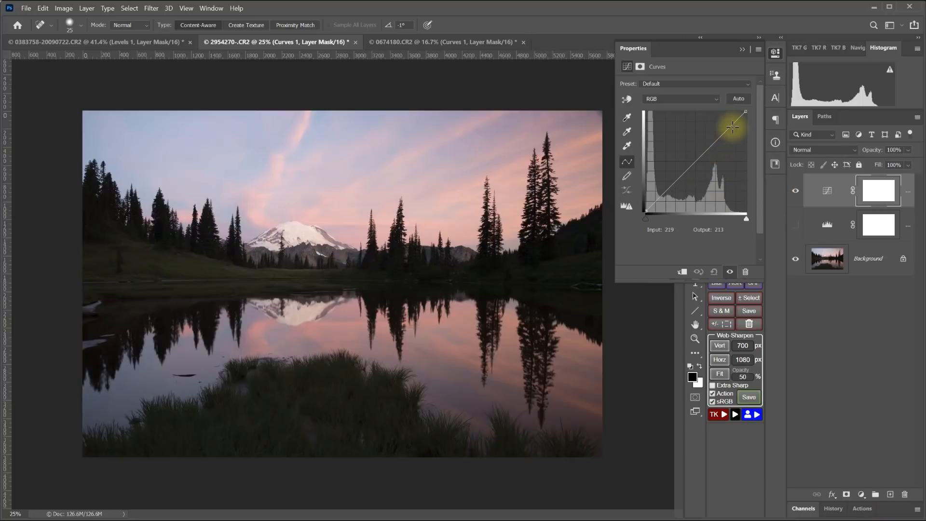
Lower the highlights to input 220, output 194 and lift the shadows to input 56, output 66 on the new curve, comparing with the layer hidden
mouse_move(730, 128)
mouse_down()
mouse_move(730, 118)
mouse_move(733, 136)
mouse_up()
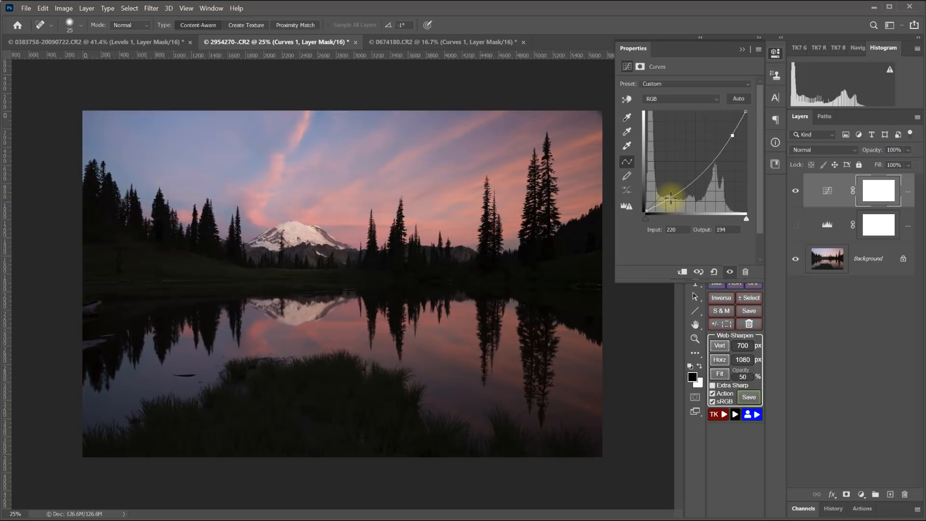
drag(671, 198, 668, 184)
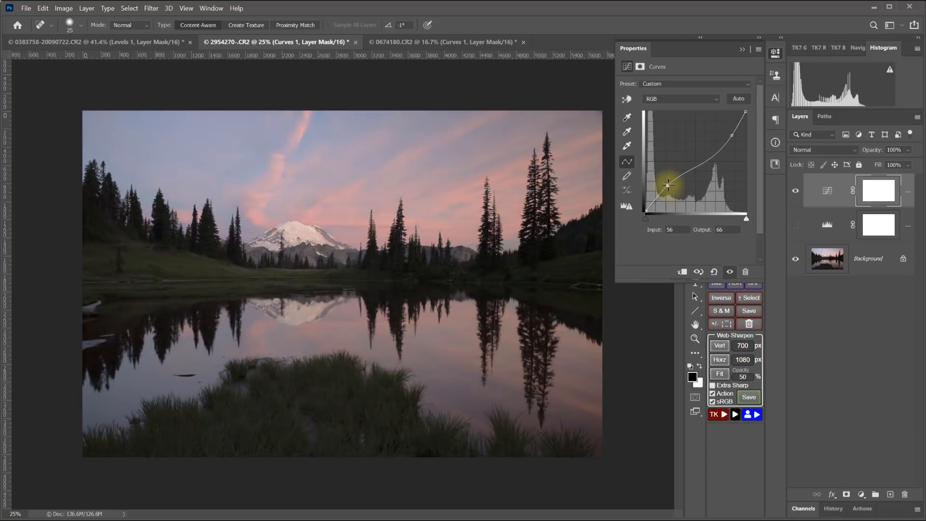
click(796, 195)
click(796, 195)
click(796, 195)
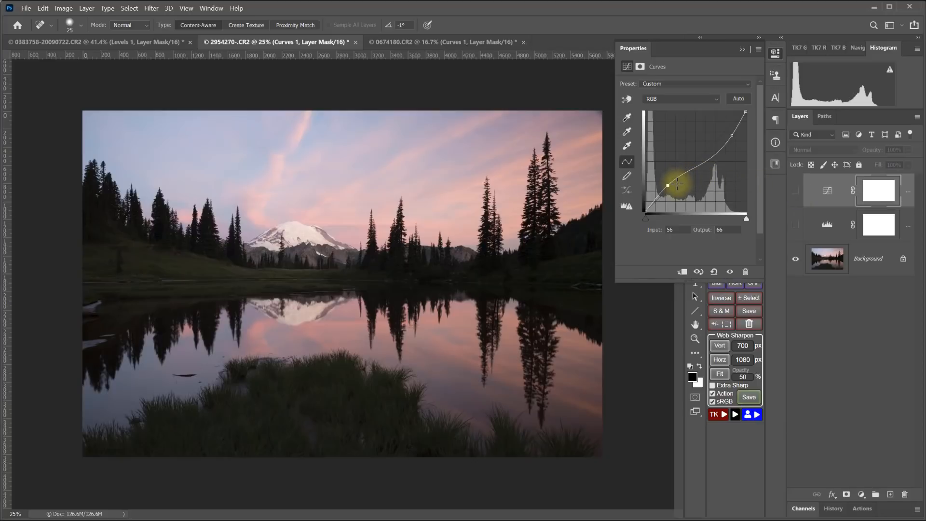
Show the Curves layer with a midtone point at input 121, output 66 and the highlight point raised to input 209, output 222
drag(669, 187, 693, 185)
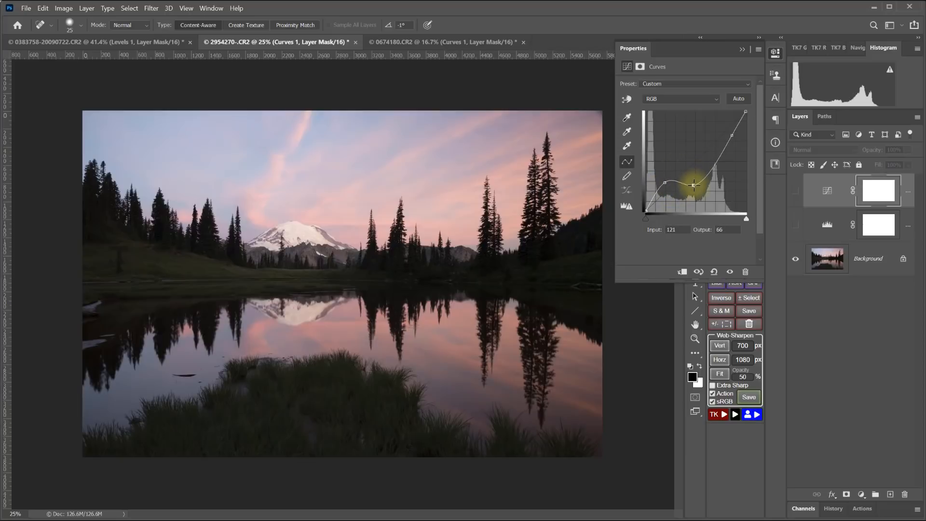
click(795, 191)
drag(736, 136, 729, 124)
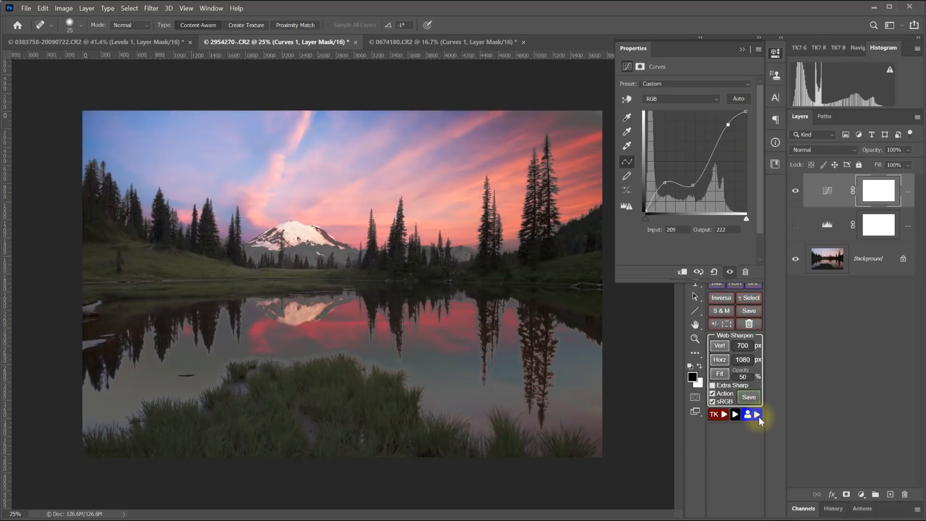